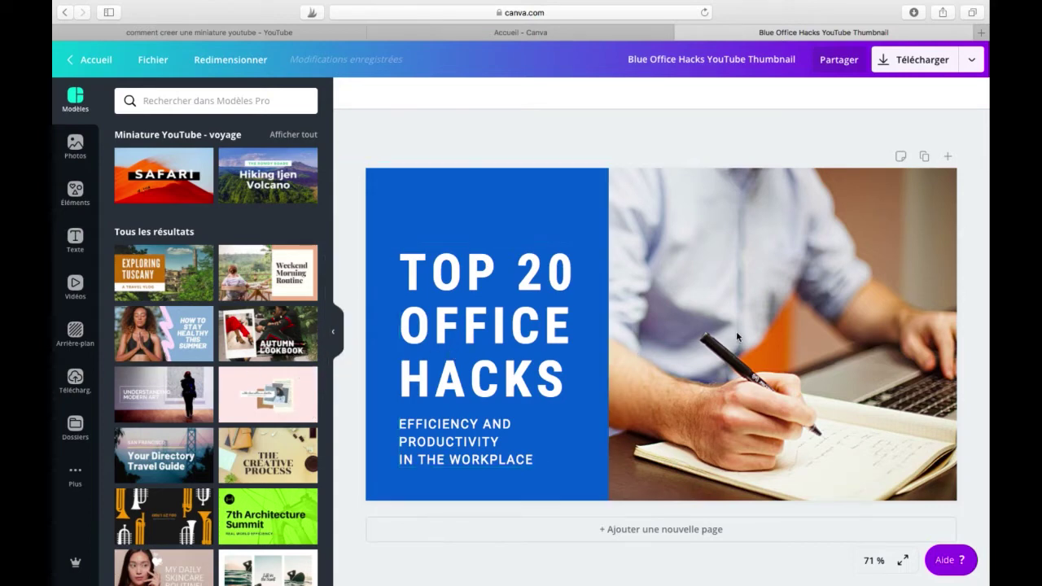
- Place the stock photo of the long-haired woman with crossed arms over the office picture and enlarge it to cover that half
click(783, 298)
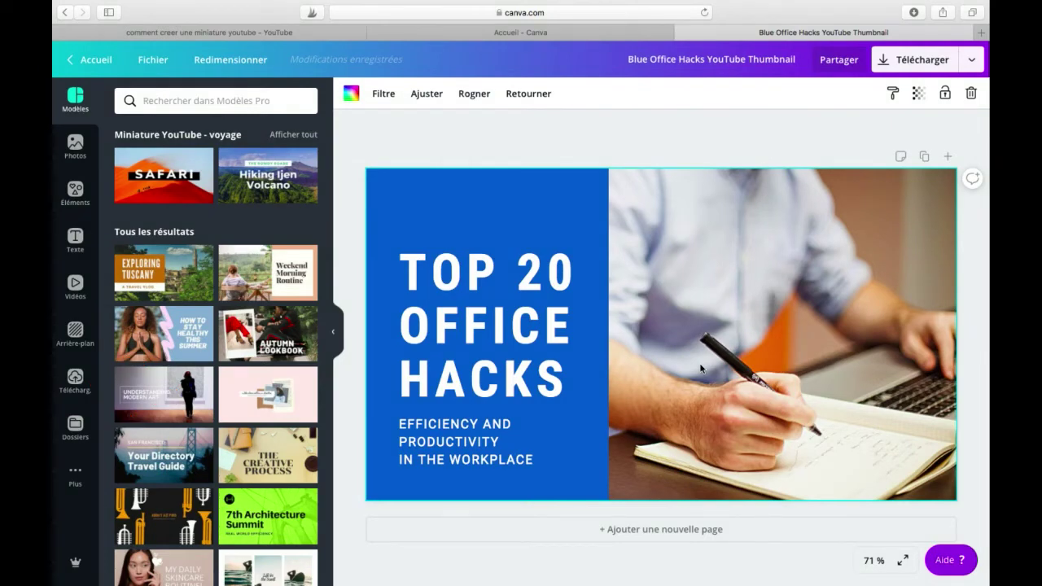
click(74, 148)
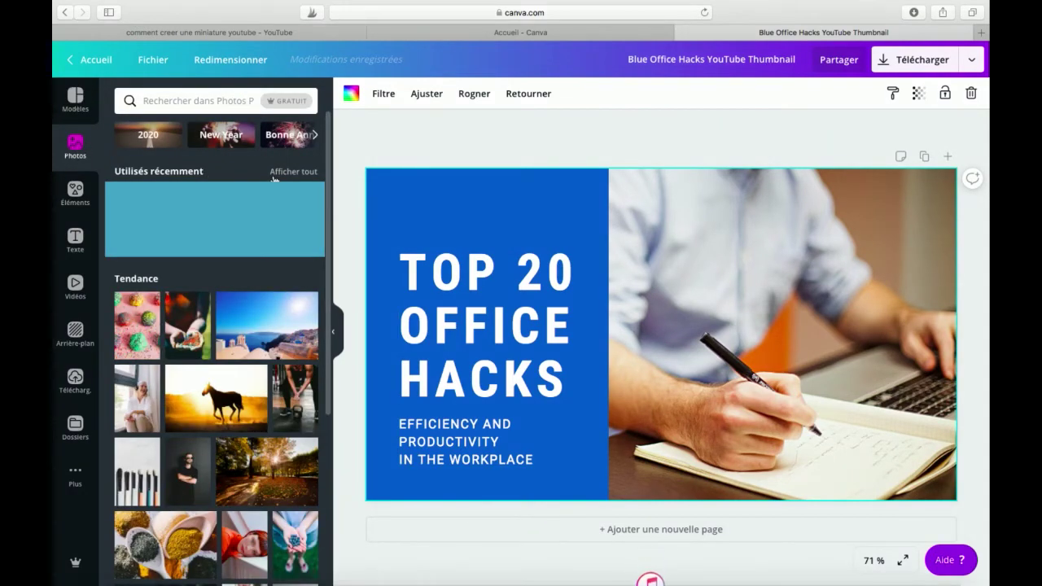
scroll(269, 359, down, 5)
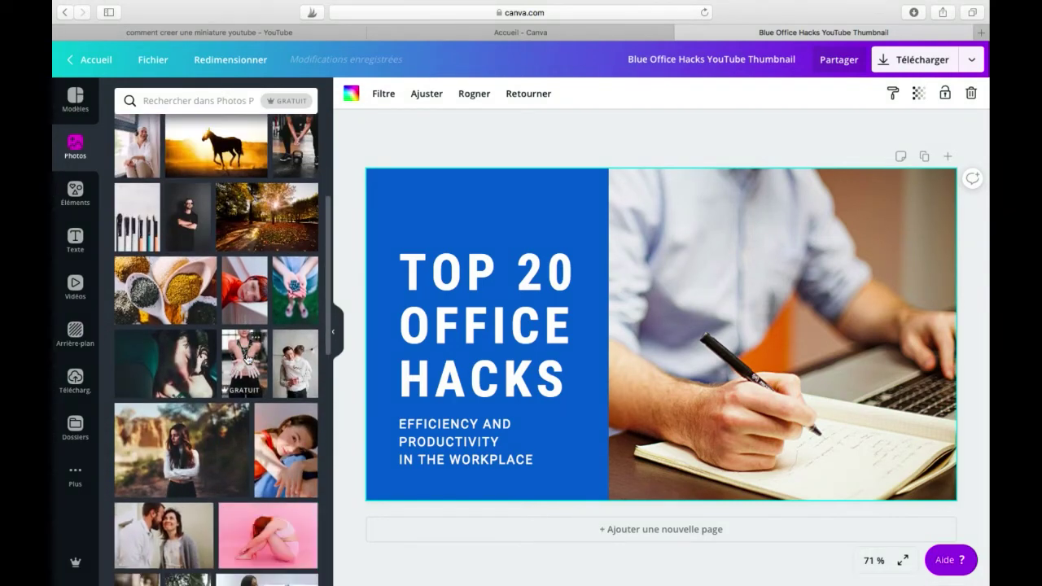
scroll(247, 359, down, 2)
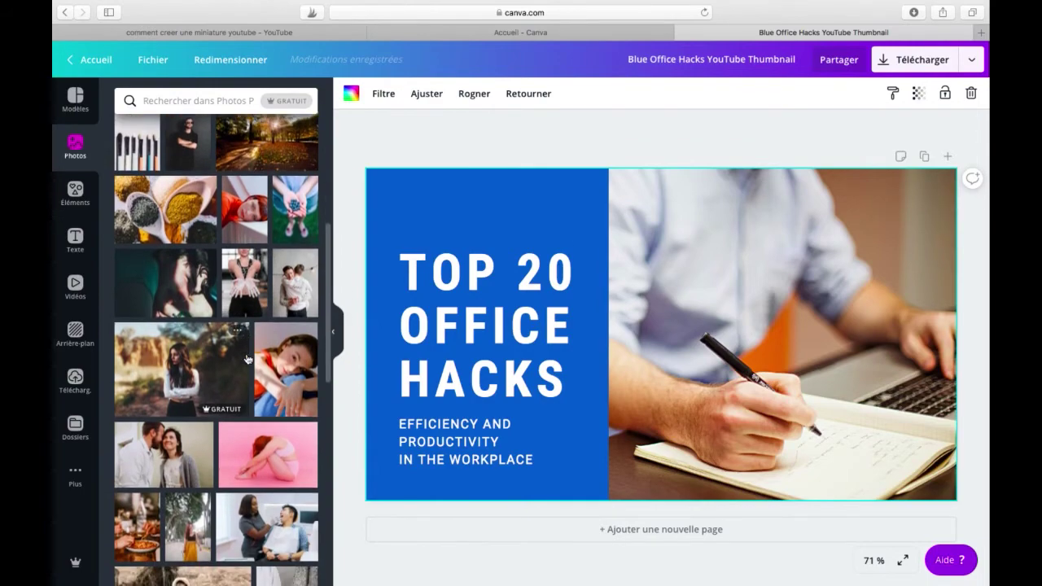
drag(188, 370, 697, 236)
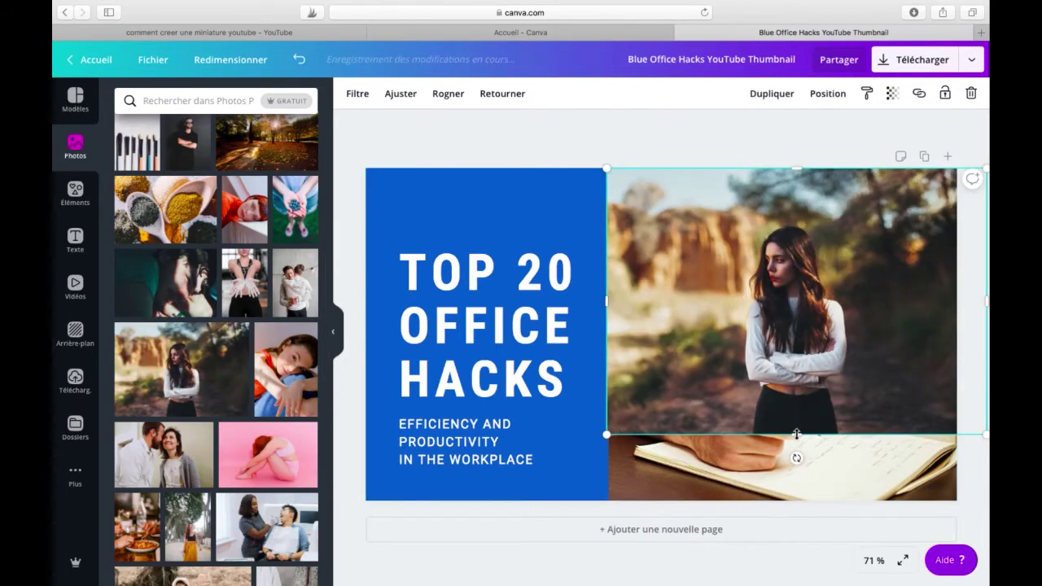
drag(796, 432, 797, 516)
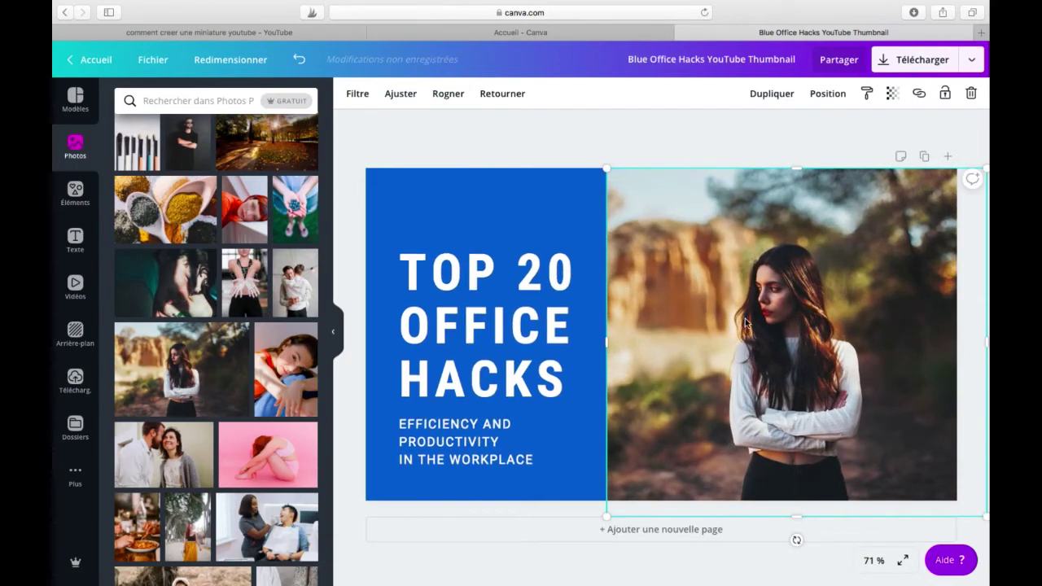
- Replace the main title text on the blue panel with "PLUS DE VUE EN 2020"
click(488, 278)
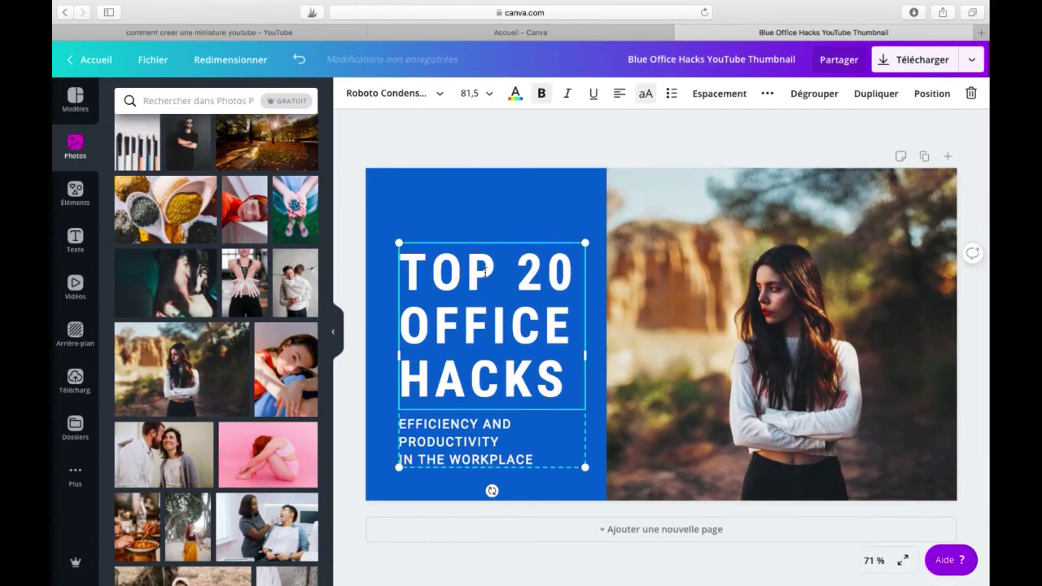
click(561, 384)
key(BackSpace)
key(BackSpace)
key(BackSpace)
key(BackSpace)
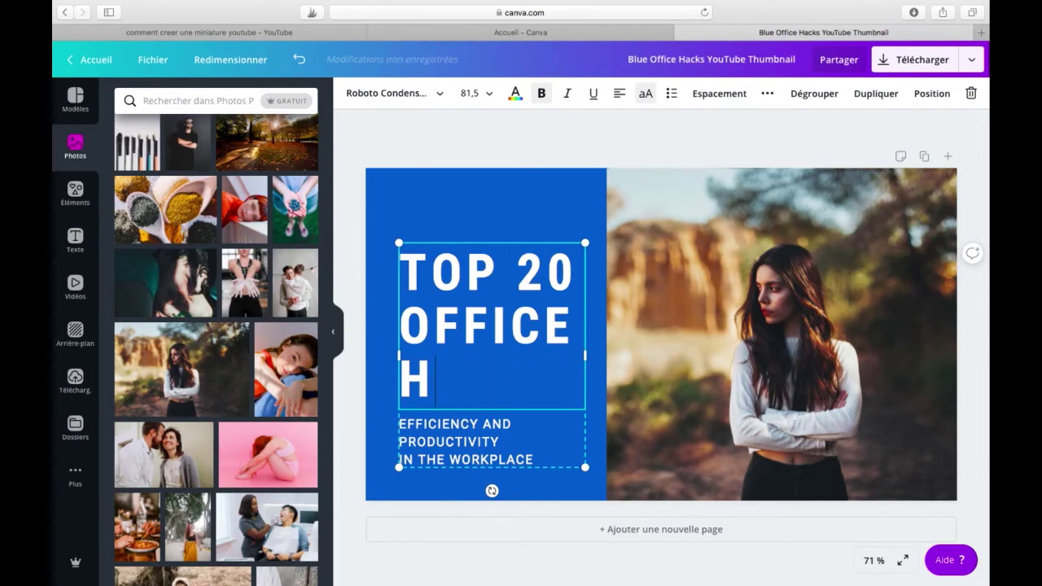
key(BackSpace)
key(BackSpace)
key(BackSpace)
key(BackSpace)
key(BackSpace)
key(BackSpace)
key(BackSpace)
key(BackSpace)
key(BackSpace)
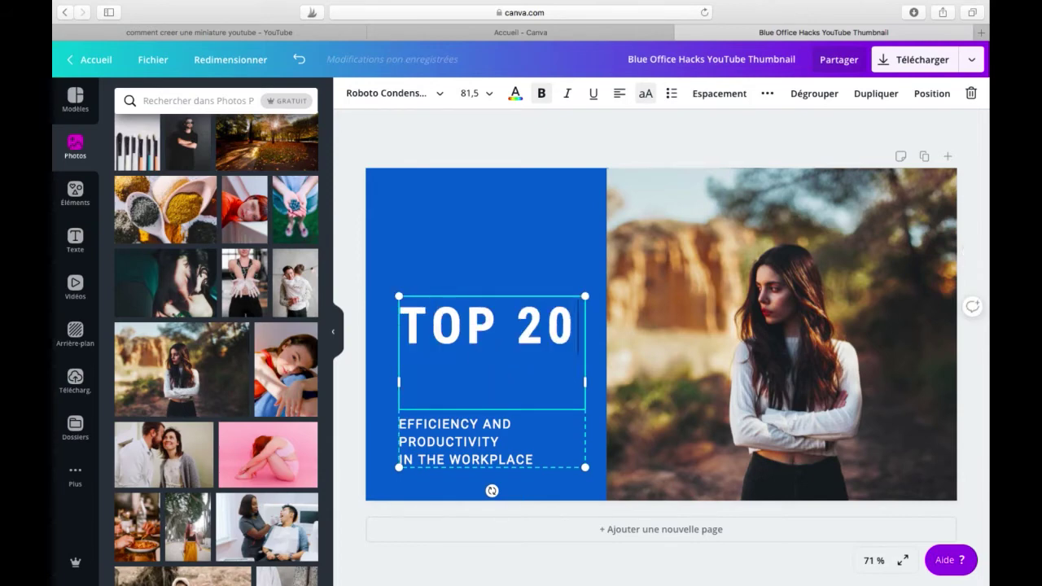
key(BackSpace)
key(BackSpace)
key(BackSpace)
key(BackSpace)
key(BackSpace)
key(BackSpace)
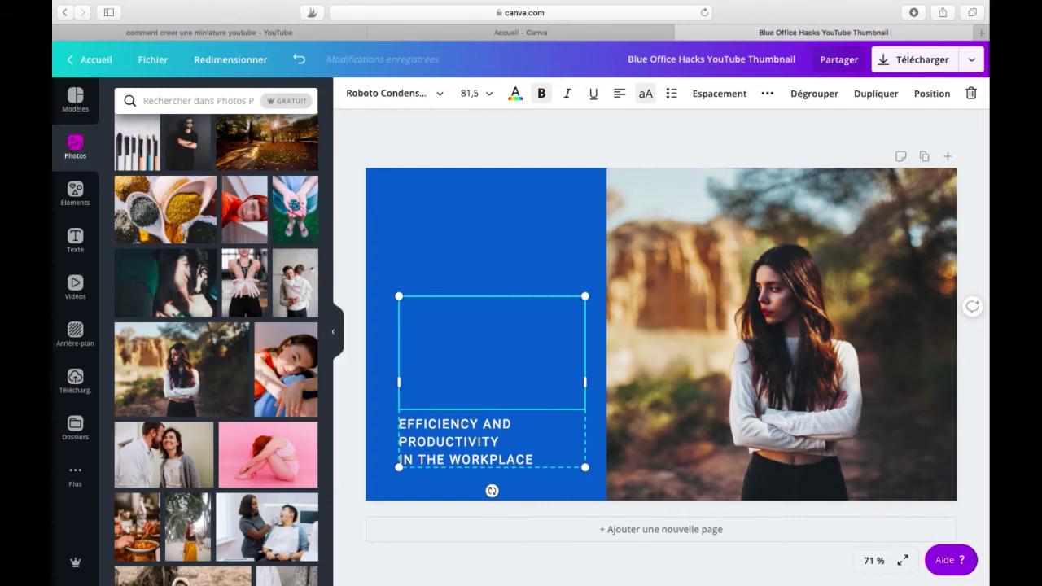
text(PLUS D)
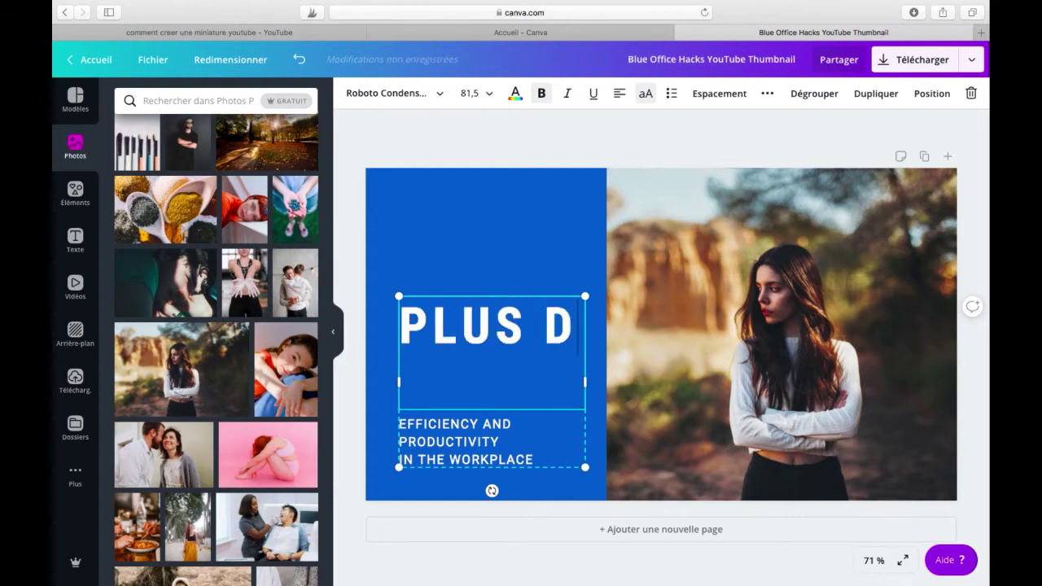
text(E VUE)
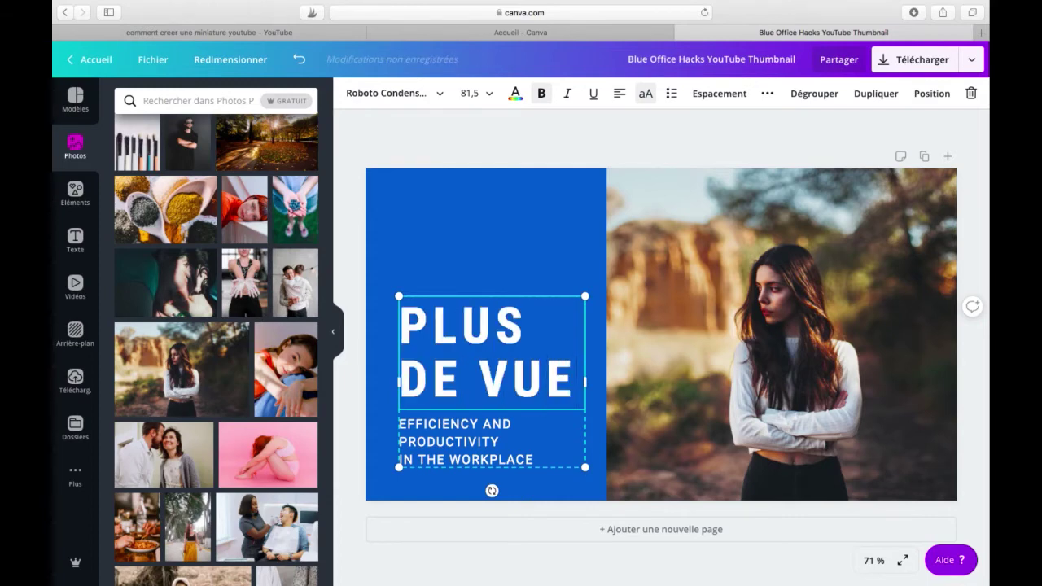
text( EN 2)
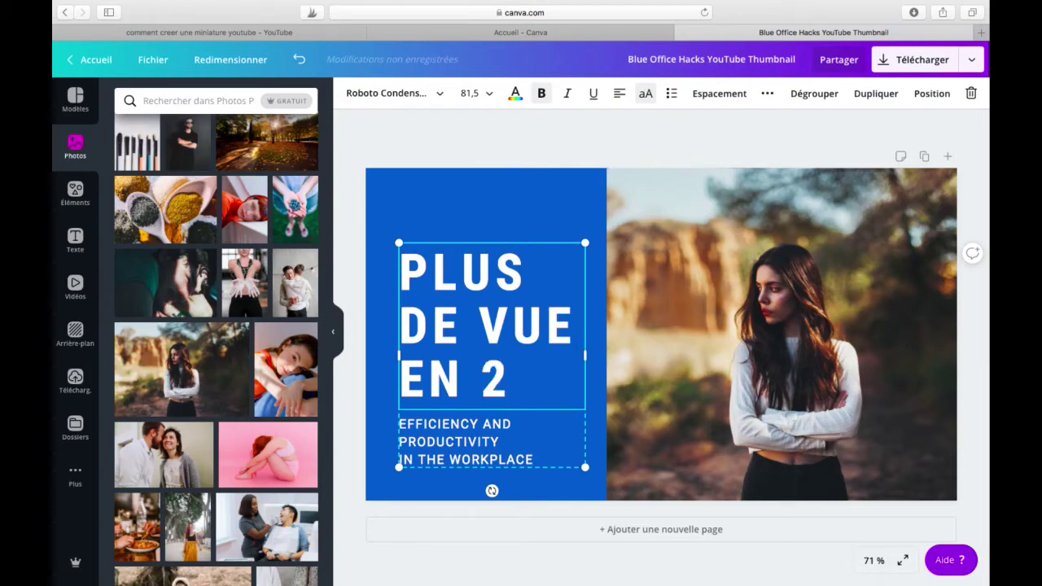
text(020)
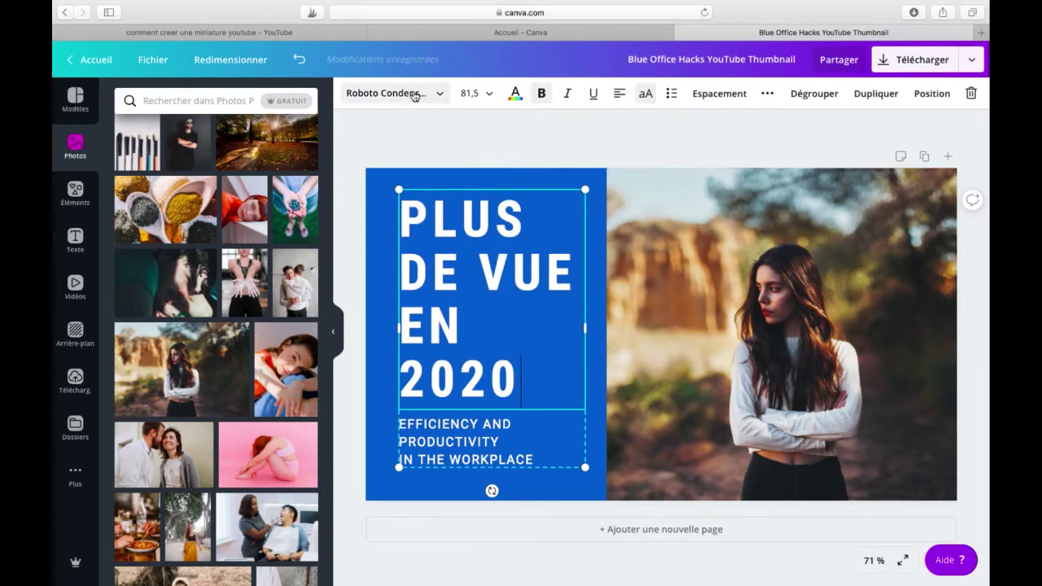
- Try the Bebas Neue font on the title and switch it back to Roboto Condensed
click(439, 94)
click(439, 94)
click(439, 94)
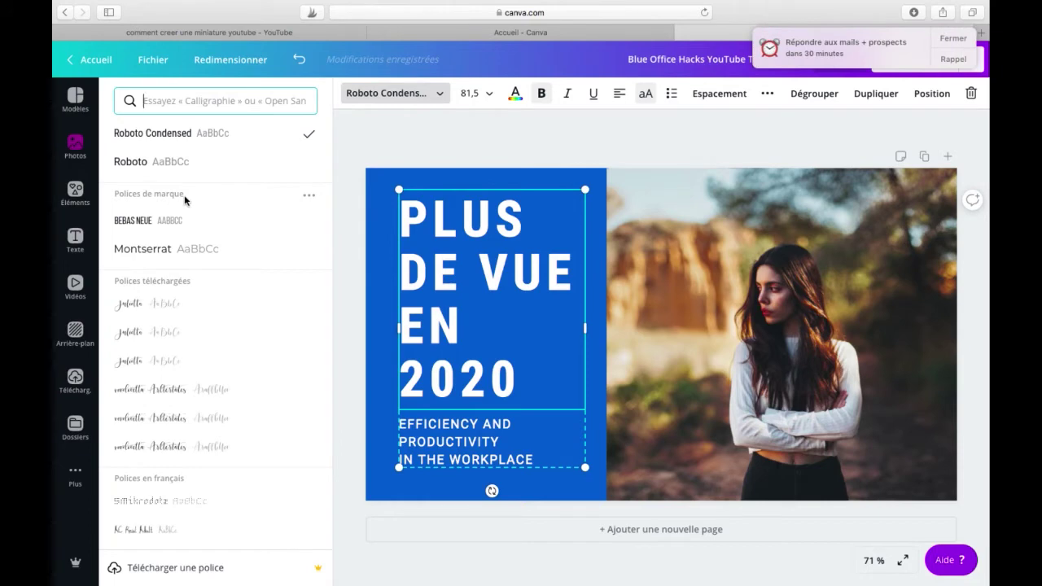
click(956, 40)
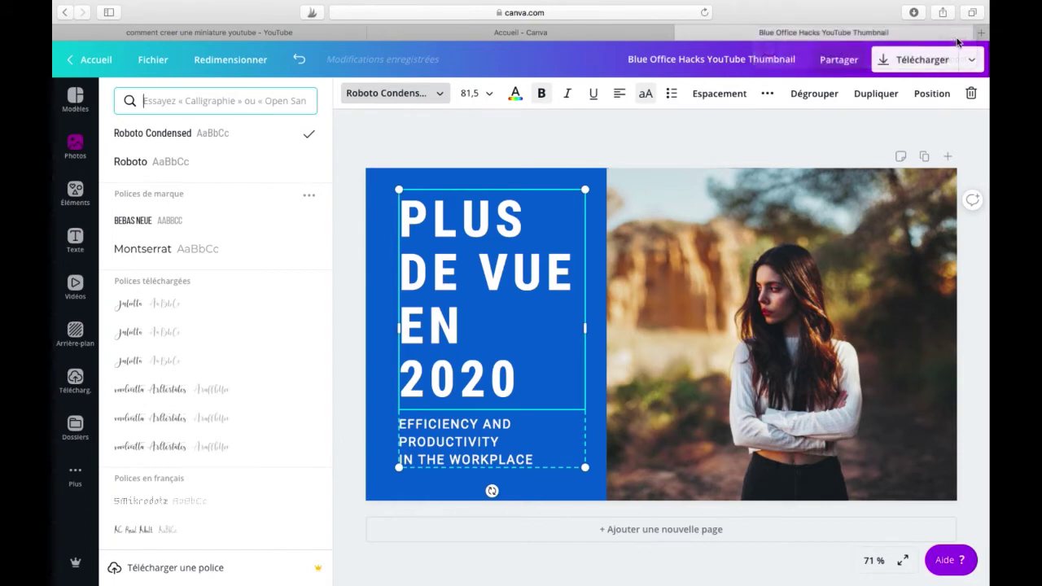
click(178, 228)
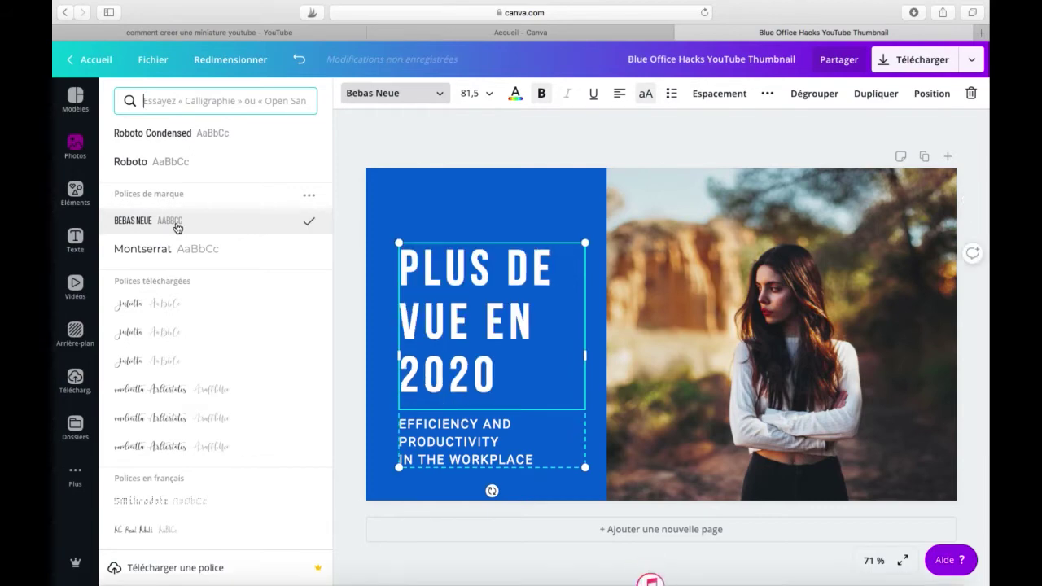
click(206, 137)
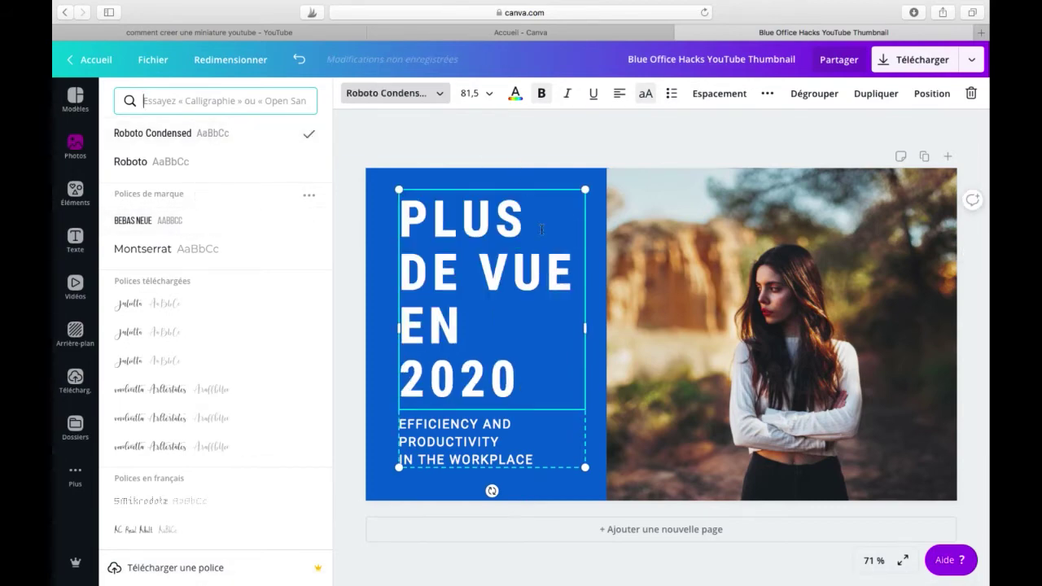
click(640, 152)
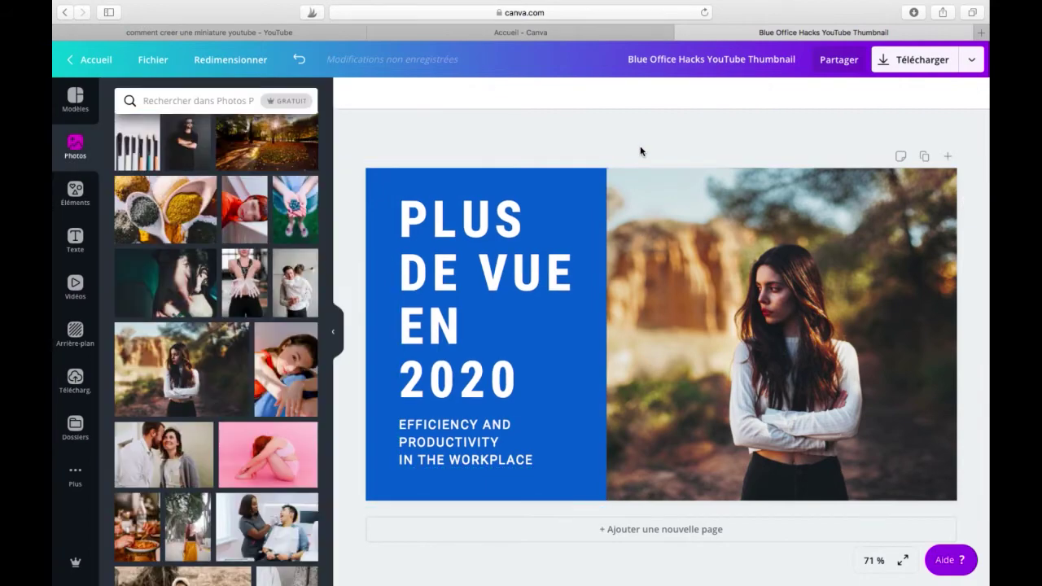
- Delete the subtitle text below the title and set the emptied text box's font size to 96
click(500, 432)
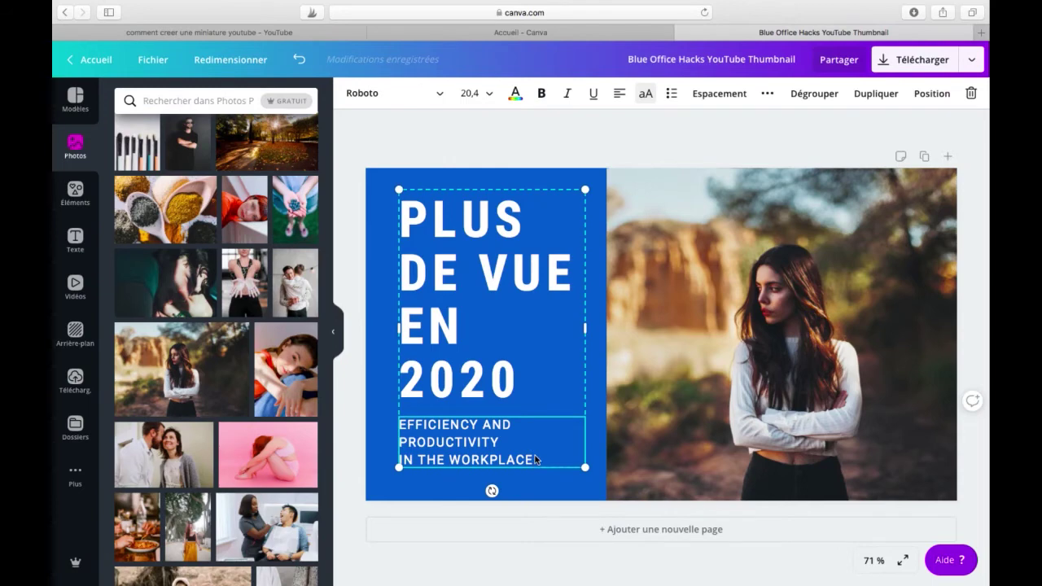
drag(534, 456, 407, 424)
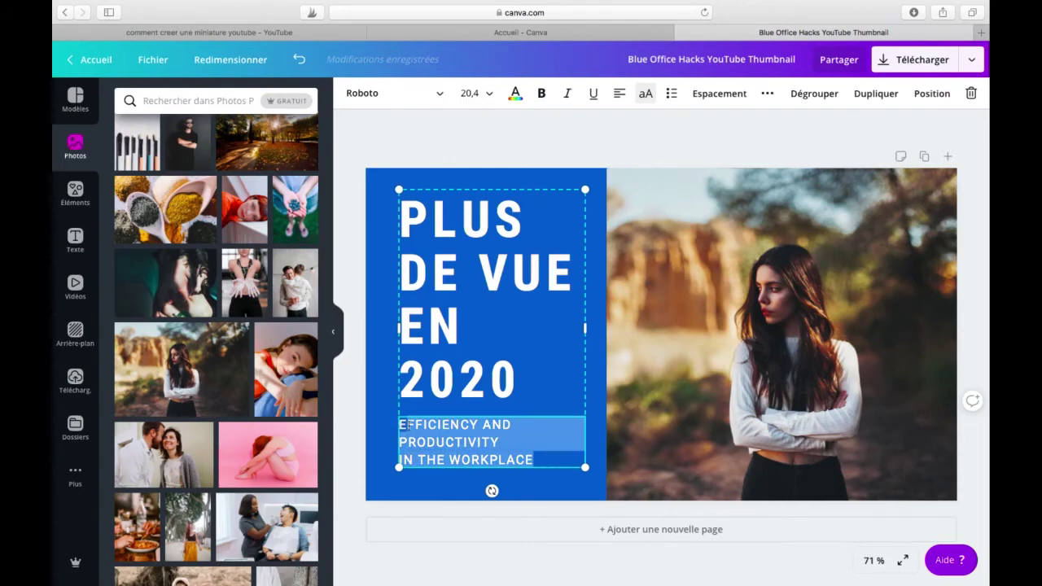
key(BackSpace)
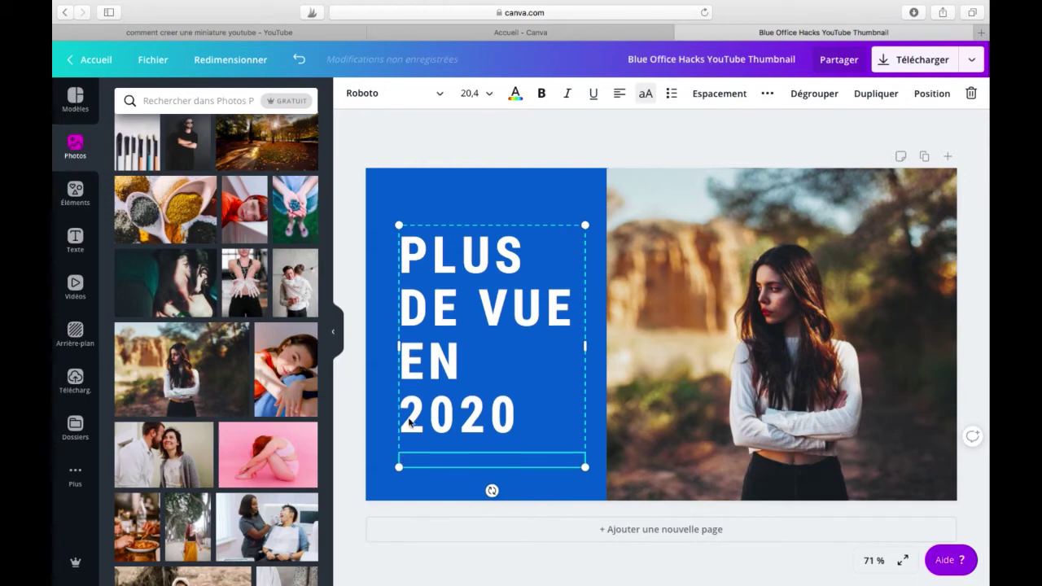
click(490, 96)
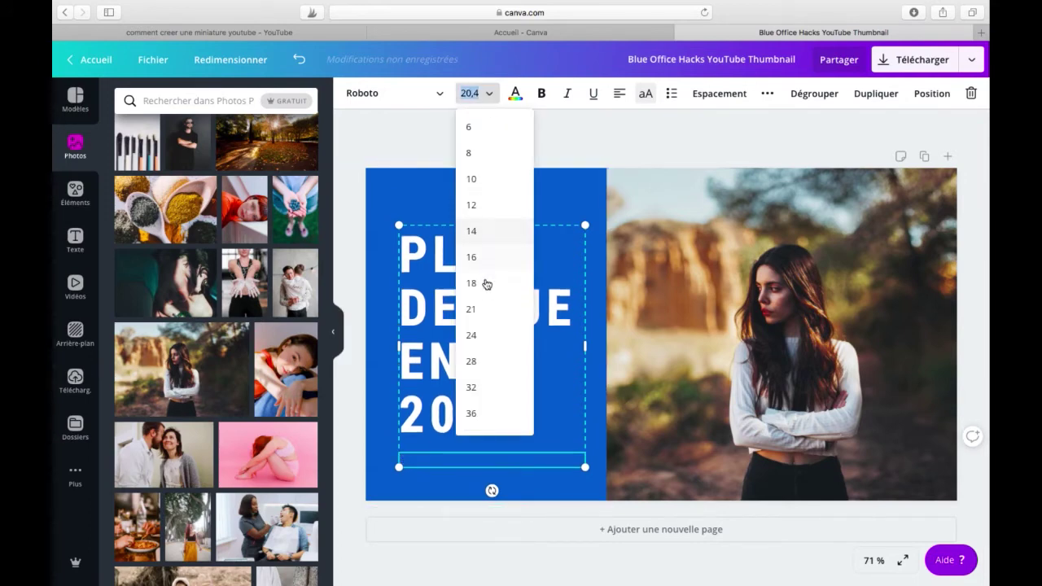
scroll(490, 298, down, 5)
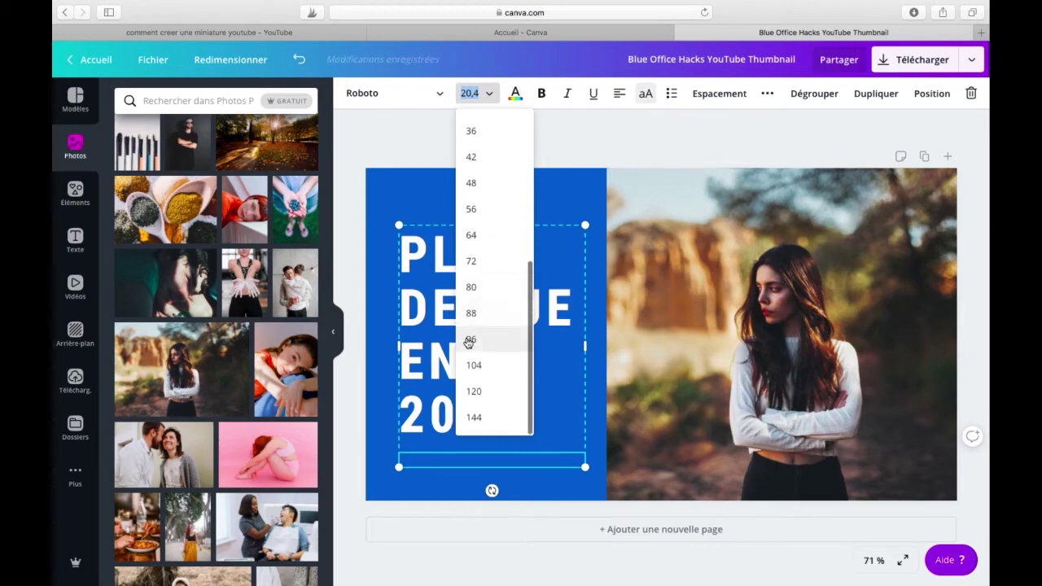
click(475, 339)
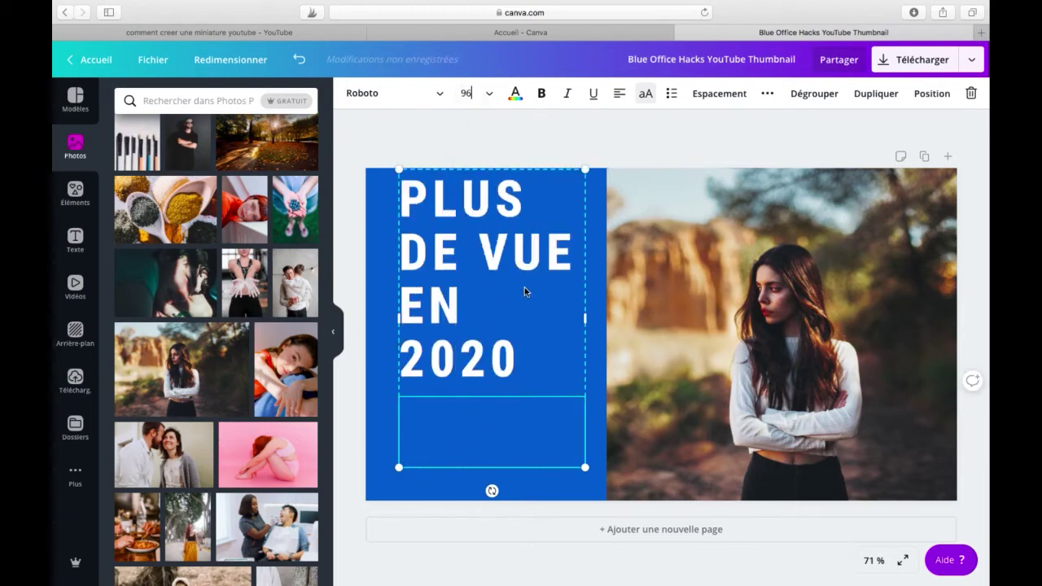
- Widen the title text box to nearly the blue panel's width and reposition it so the whole text group fits inside the panel
click(513, 187)
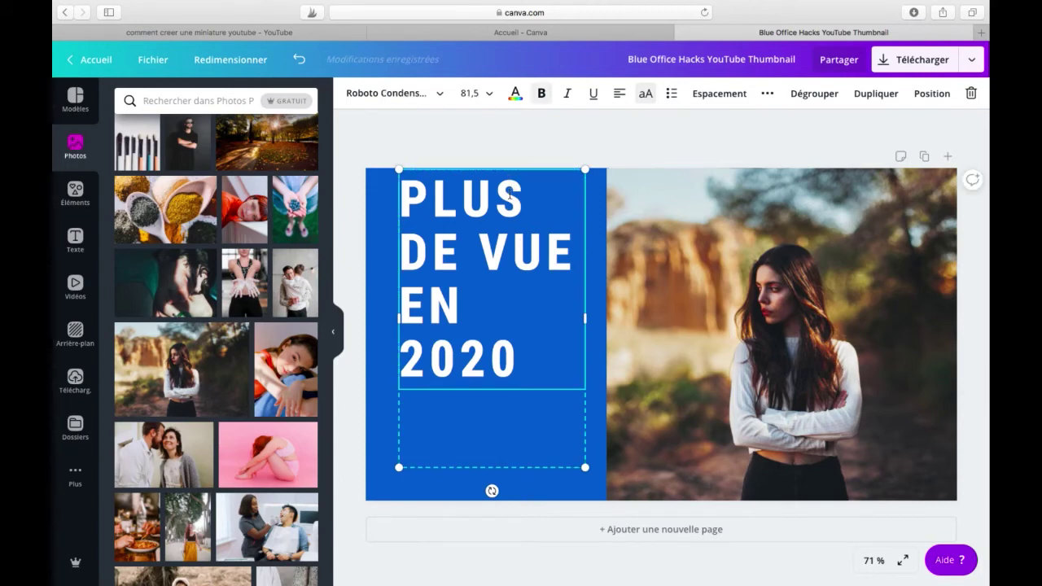
drag(508, 195, 504, 246)
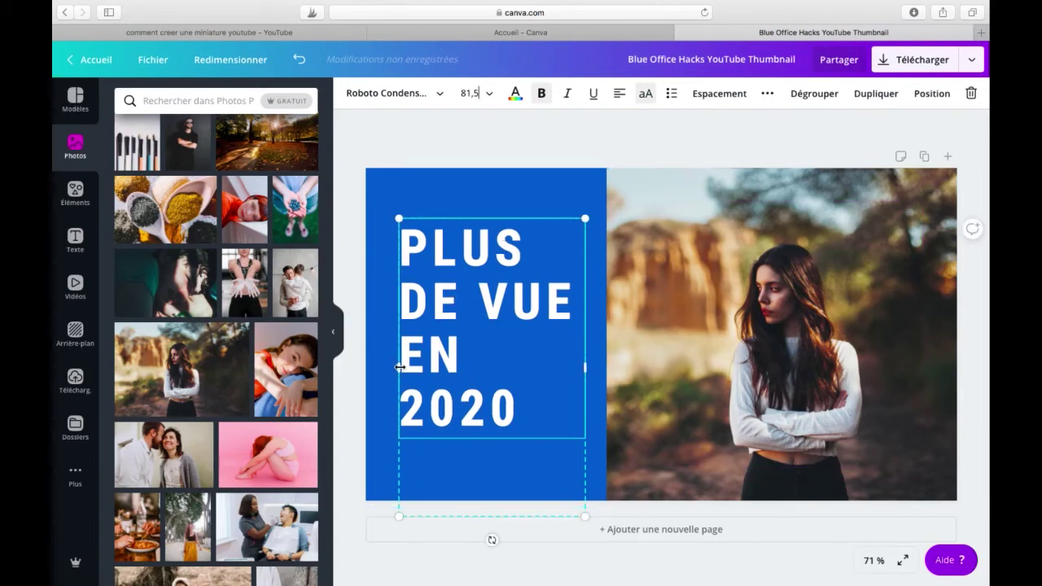
drag(400, 367, 376, 364)
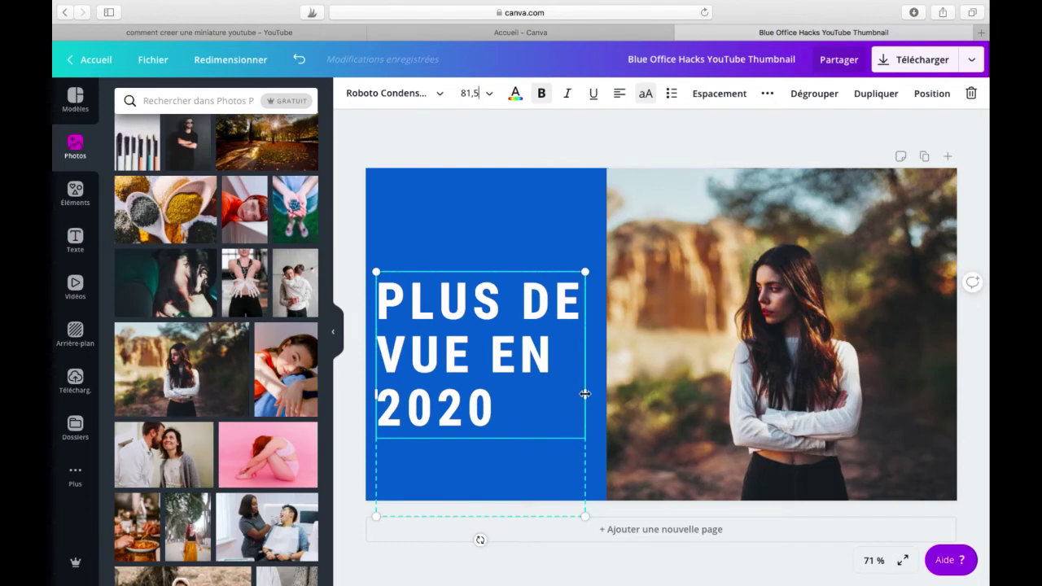
drag(584, 393, 584, 391)
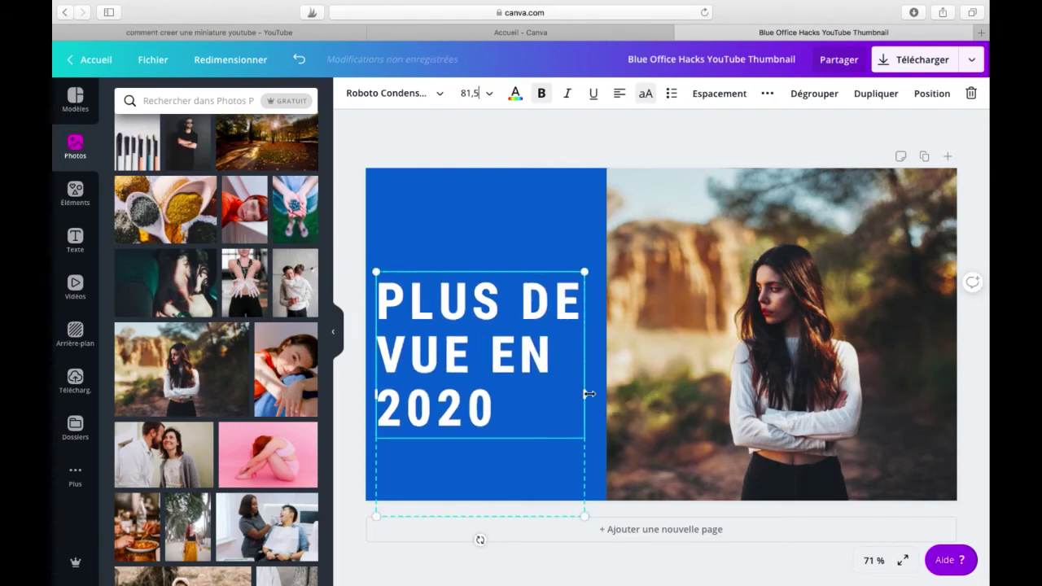
drag(587, 394, 601, 394)
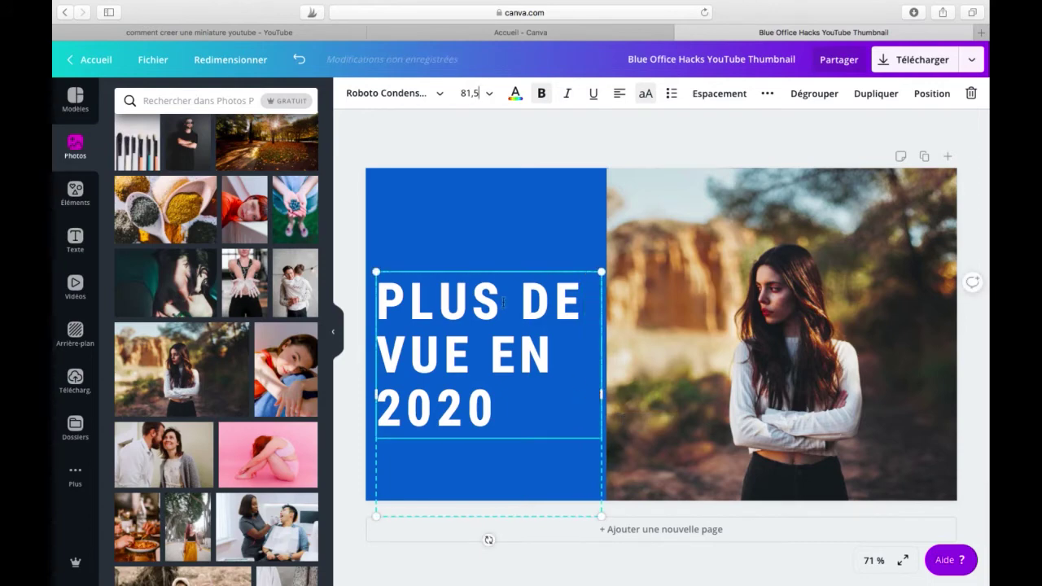
drag(503, 300, 509, 241)
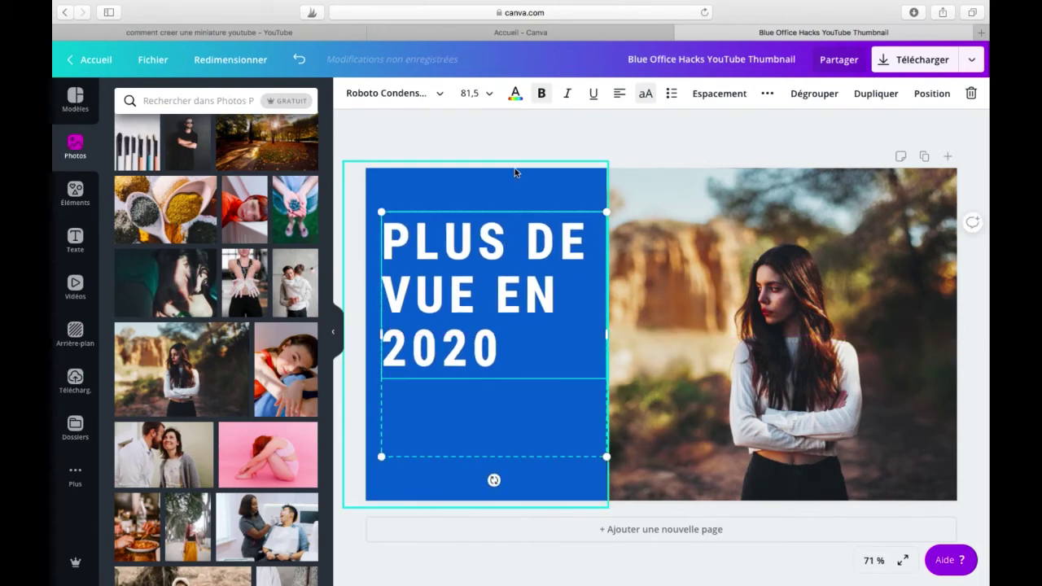
- Try black, red and magenta on the title text and set its colour to the default blue-violet
click(515, 96)
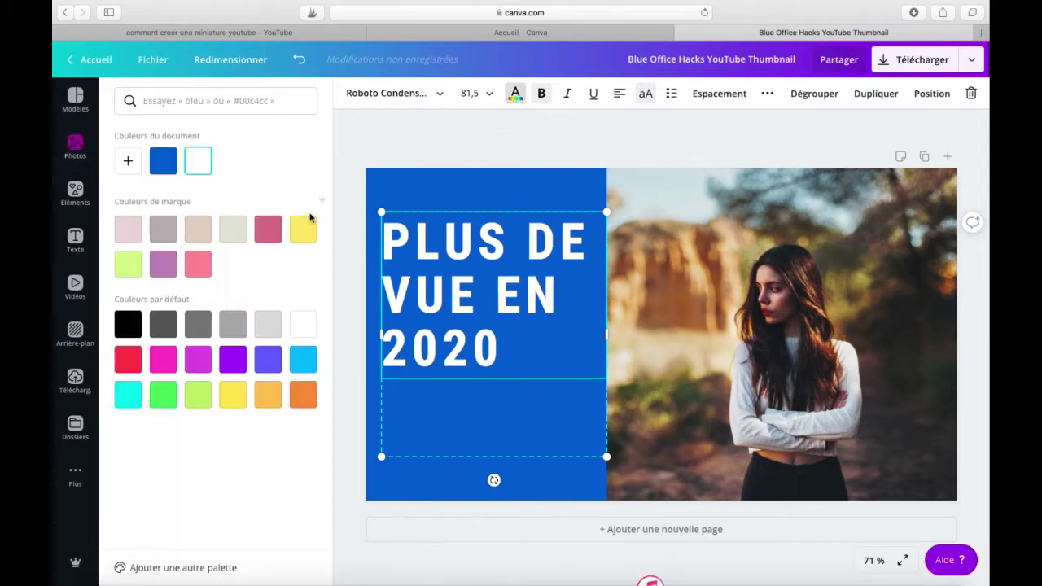
click(127, 327)
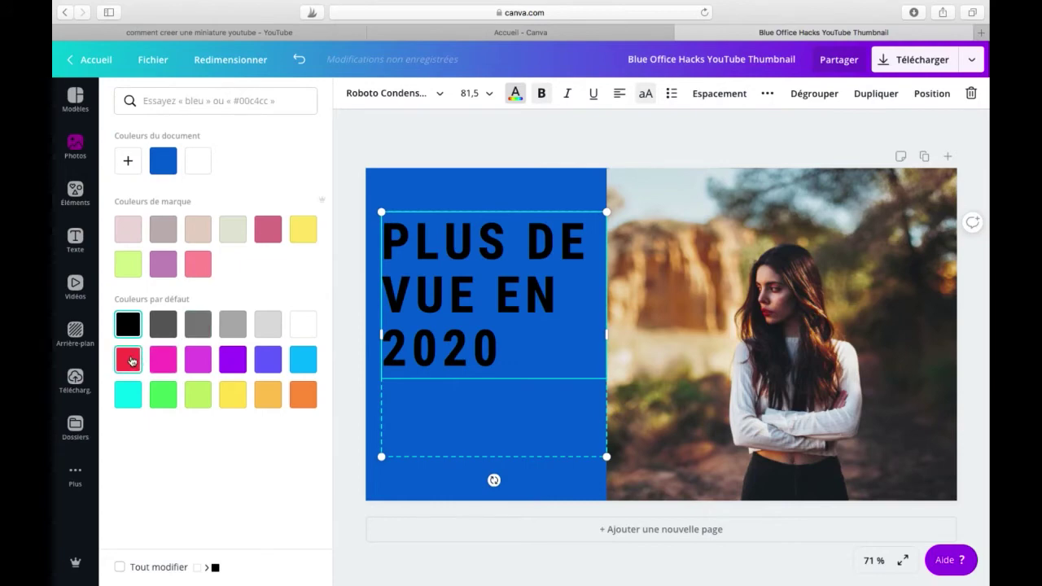
click(130, 360)
click(200, 358)
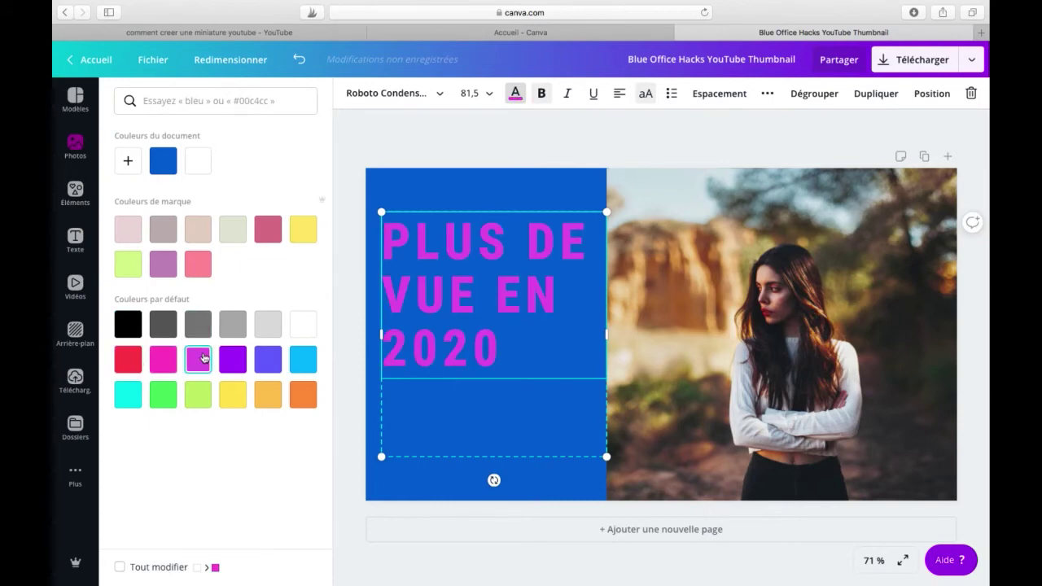
click(273, 359)
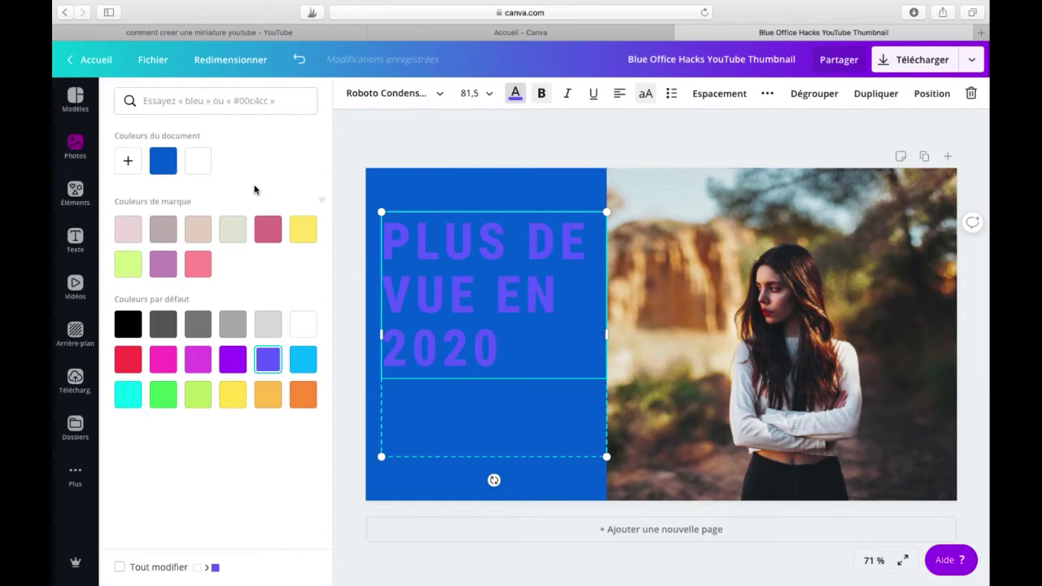
- Try the custom colours orange #ffb552 and brown #a66816 on the title text and set it to white
click(128, 162)
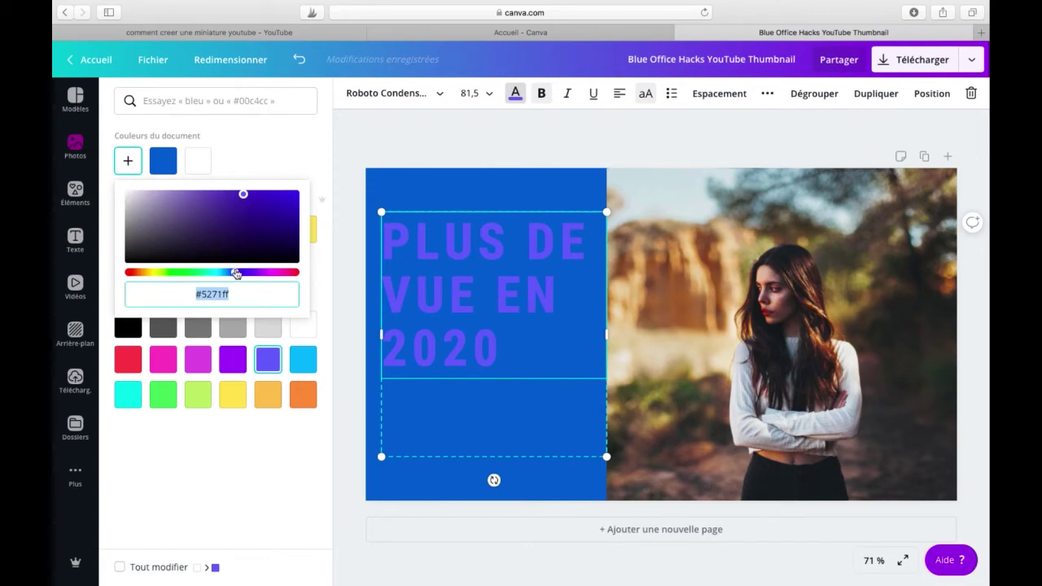
drag(234, 273, 143, 272)
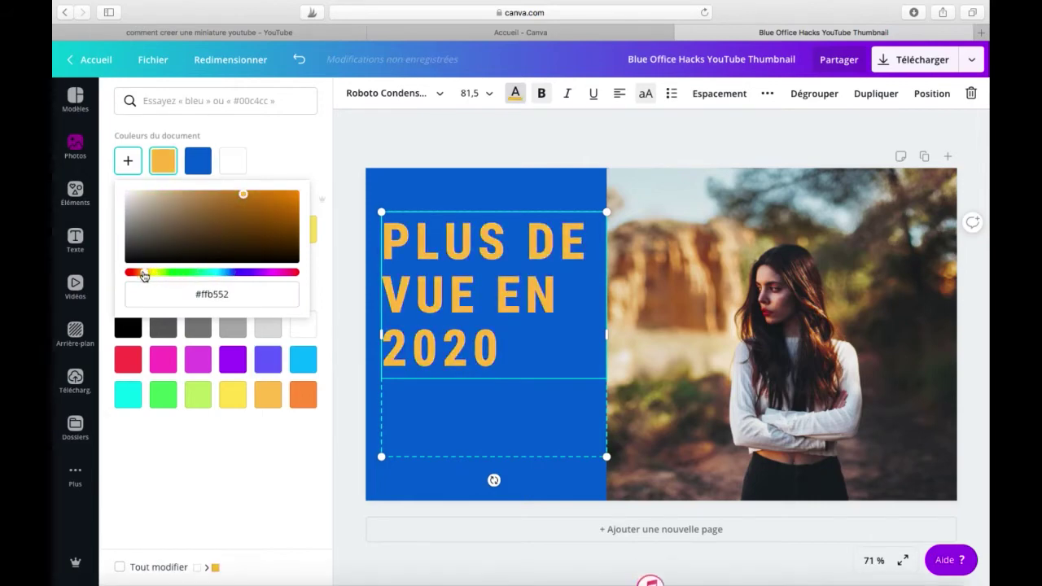
click(276, 218)
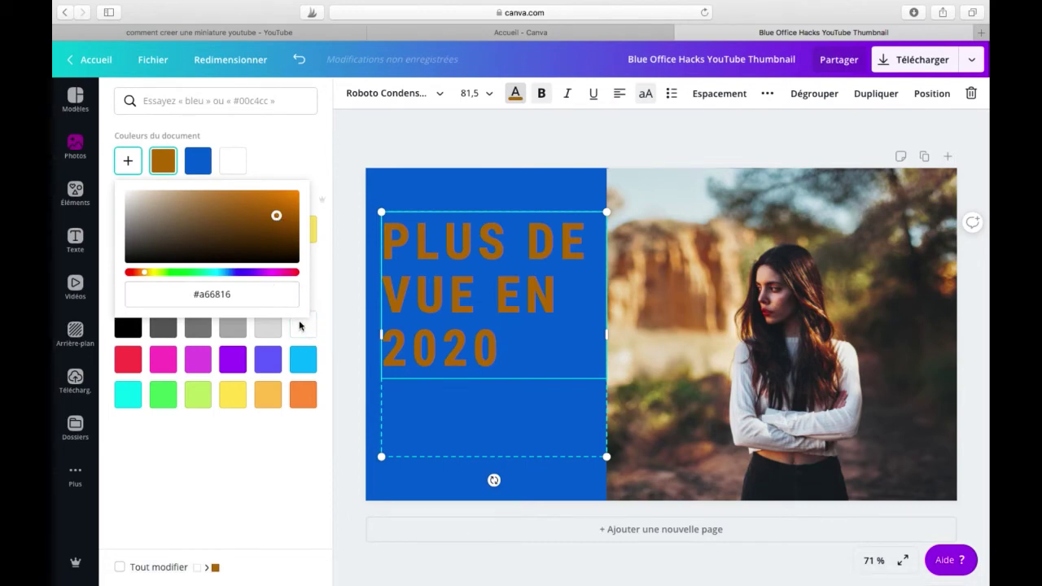
click(233, 161)
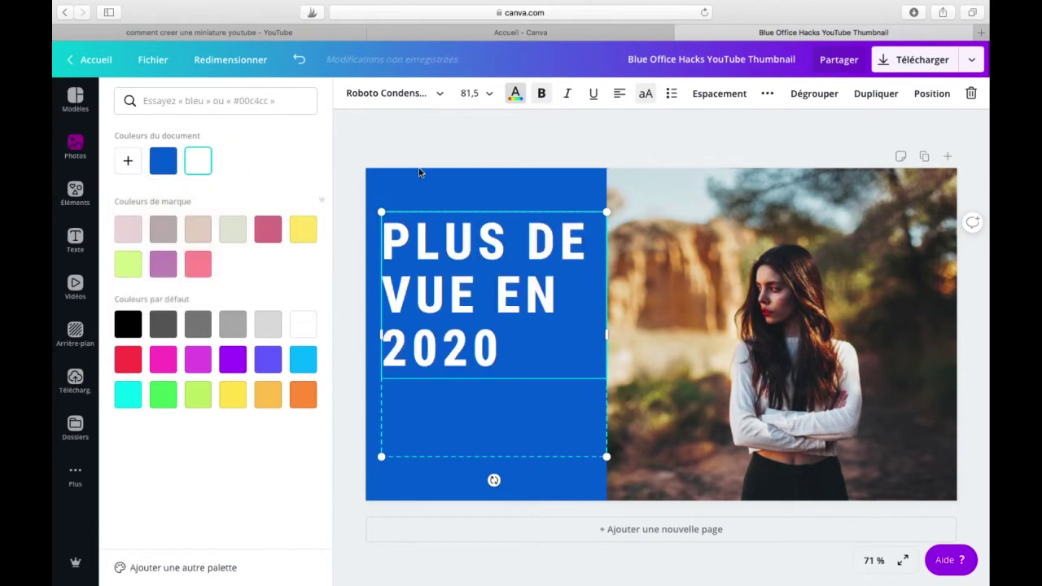
- Change the blue panel behind the title to black
click(559, 180)
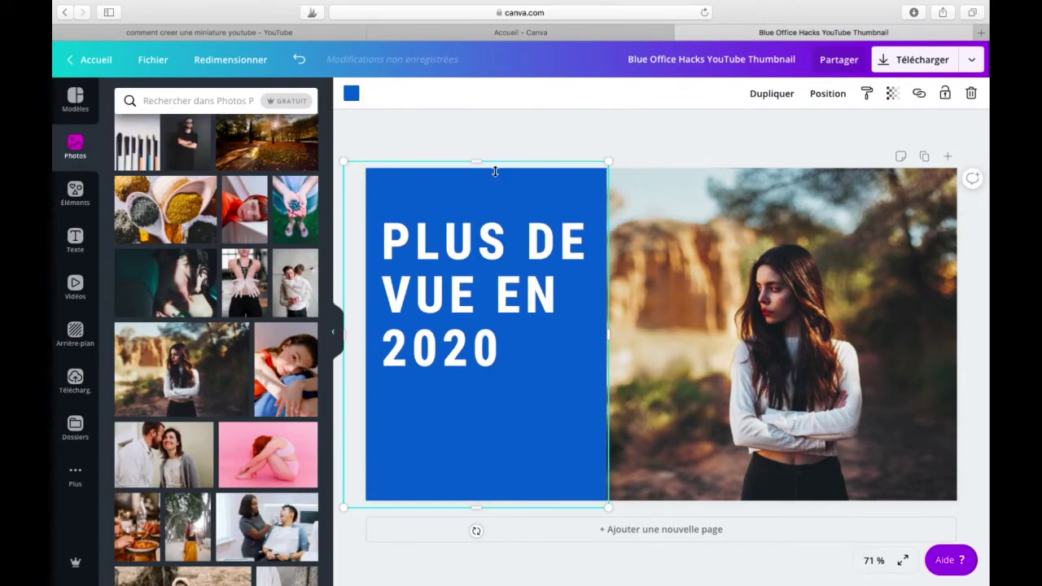
click(354, 103)
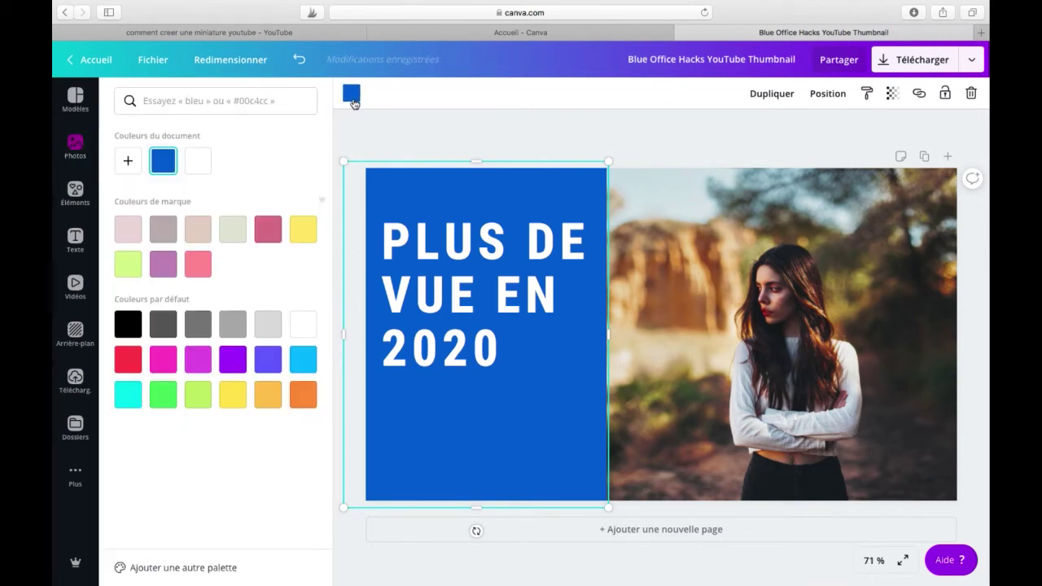
click(128, 325)
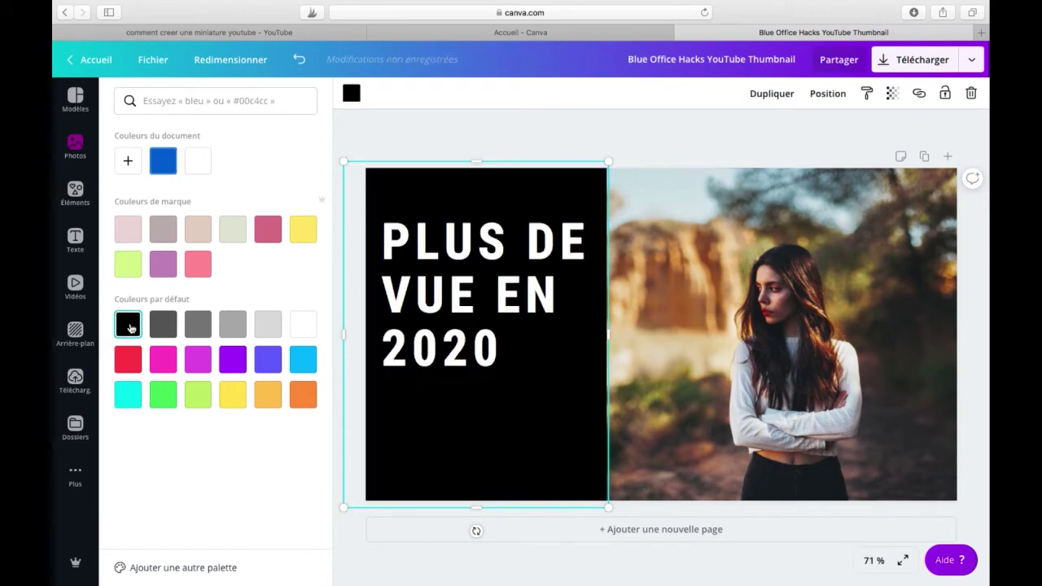
click(544, 146)
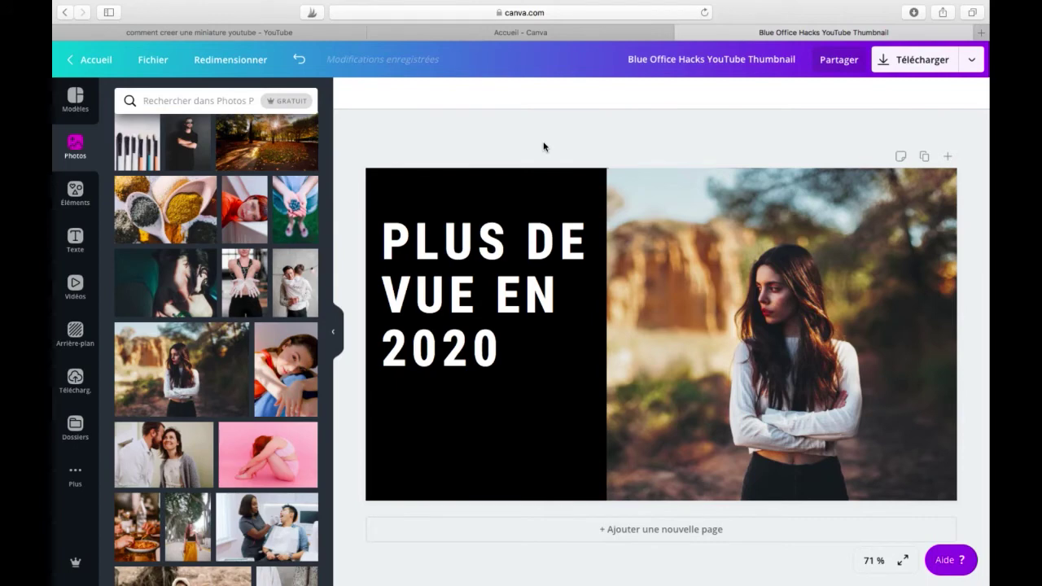
- Recolour the panel behind the title white
click(533, 187)
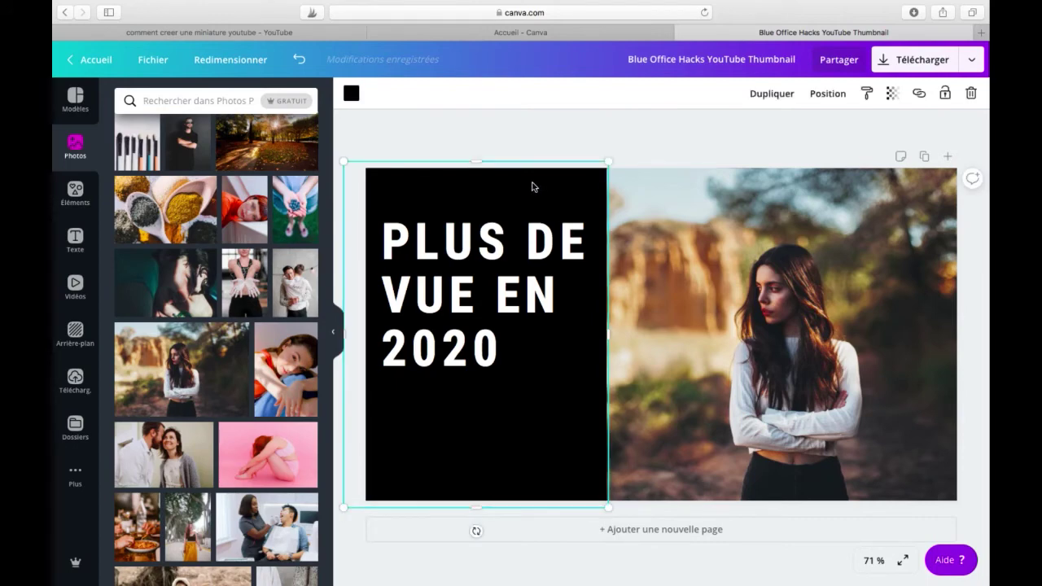
click(351, 101)
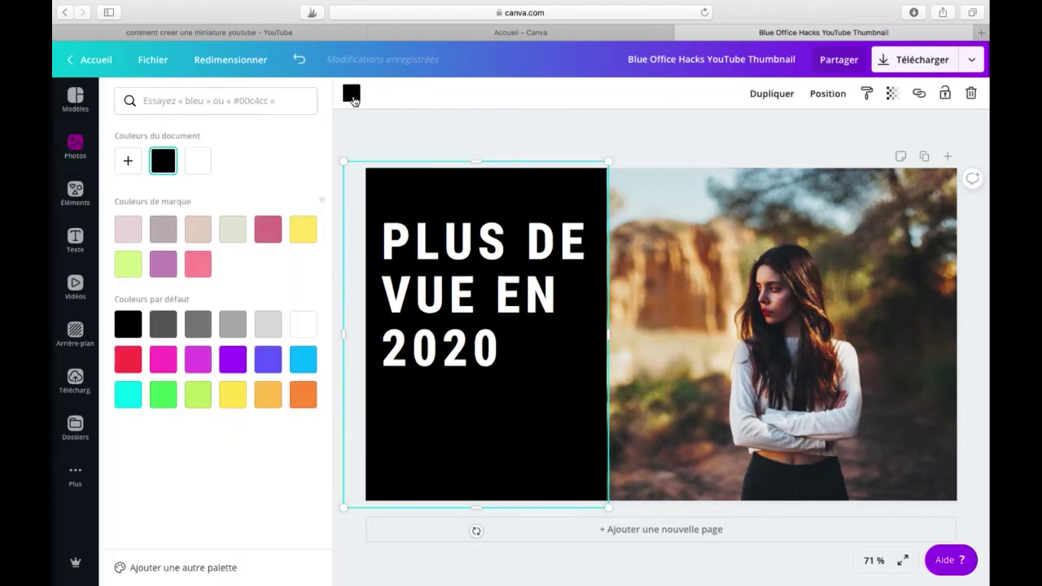
click(202, 164)
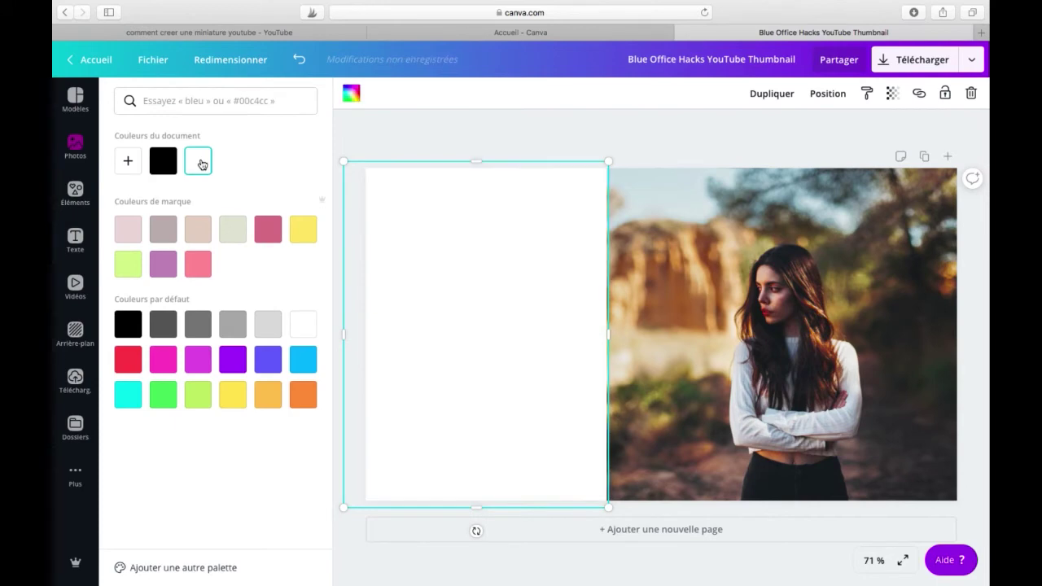
- Set the title text on the panel to black
click(438, 245)
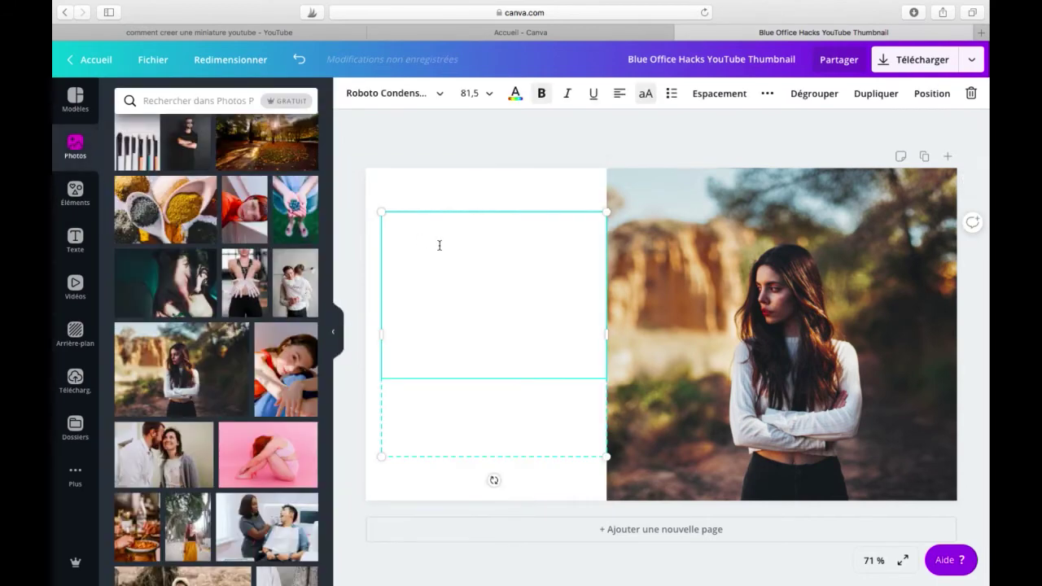
click(515, 96)
click(127, 326)
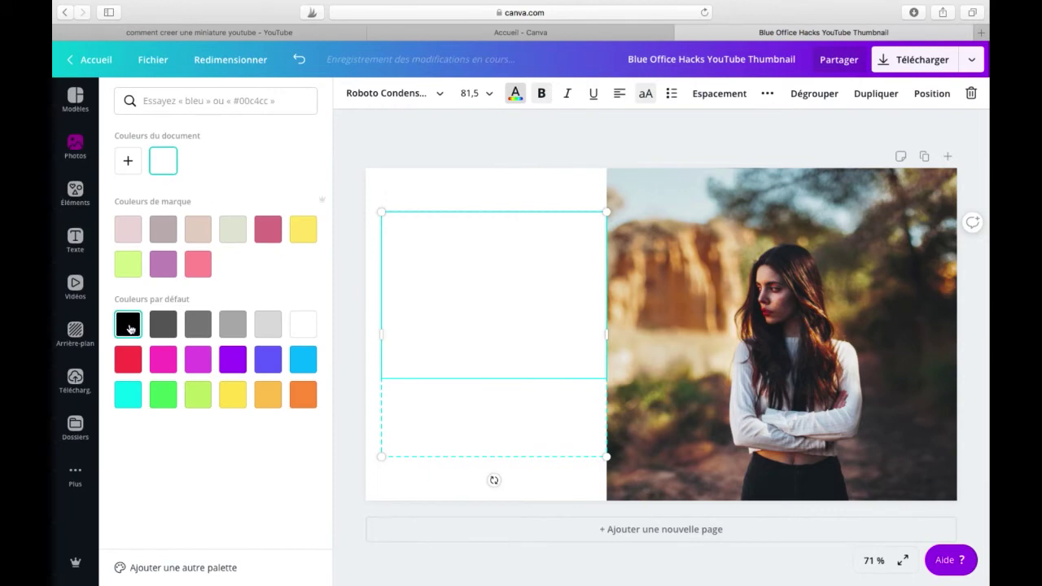
click(494, 144)
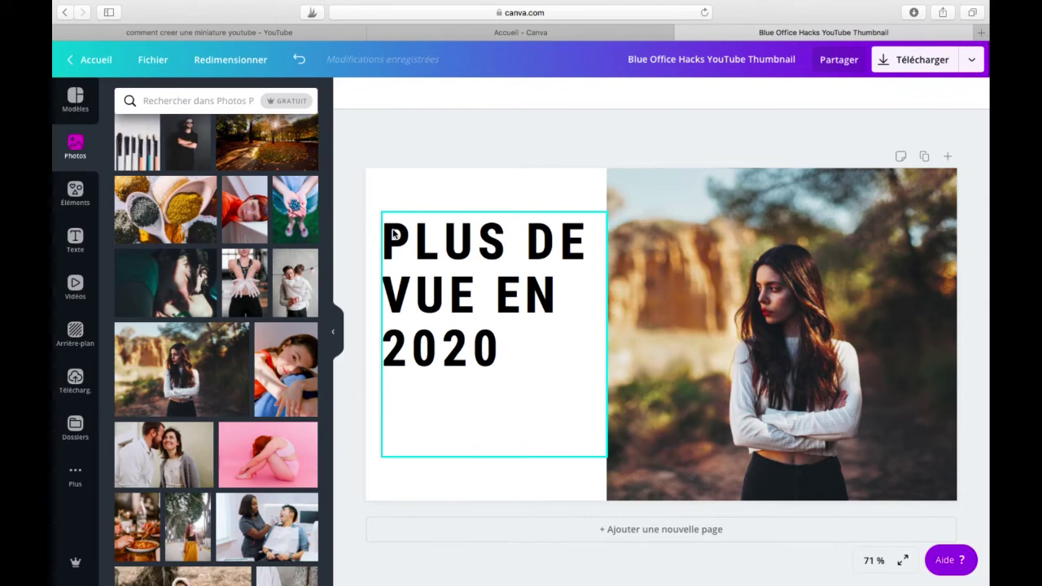
- Add the recently used grey square to the thumbnail and shrink it to fit within the white panel's width
click(75, 193)
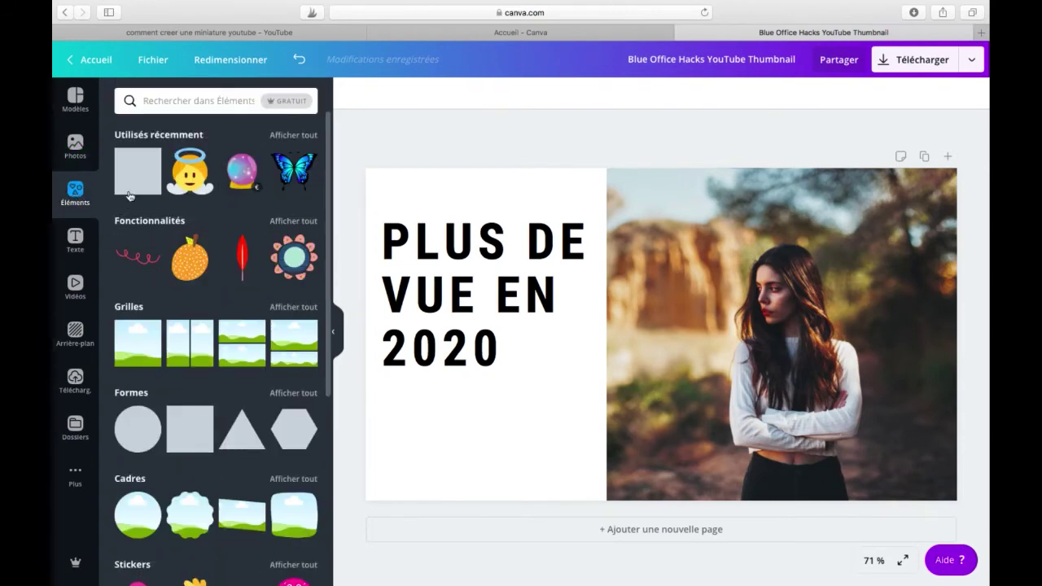
drag(131, 187, 418, 365)
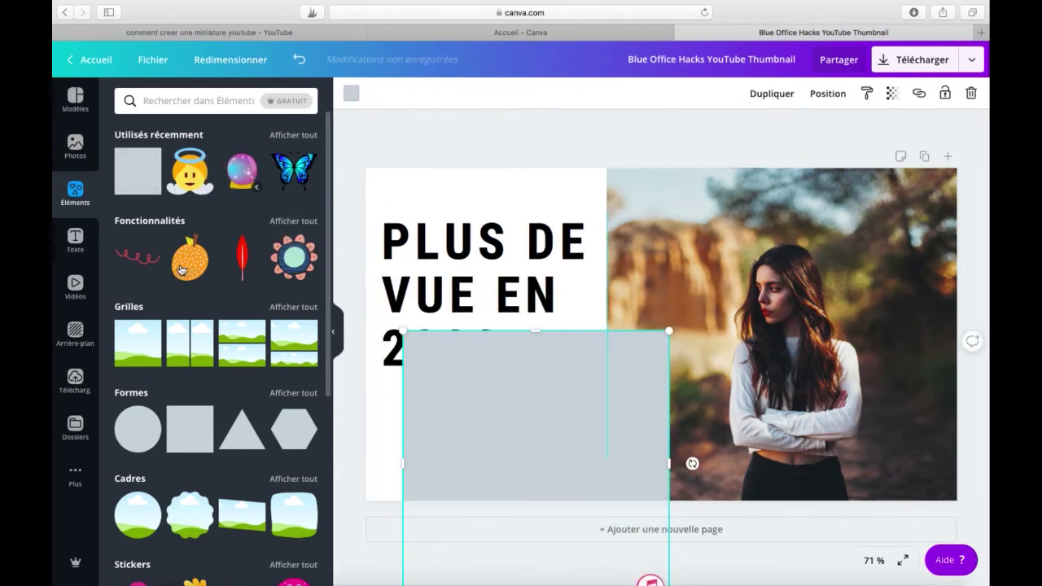
click(74, 148)
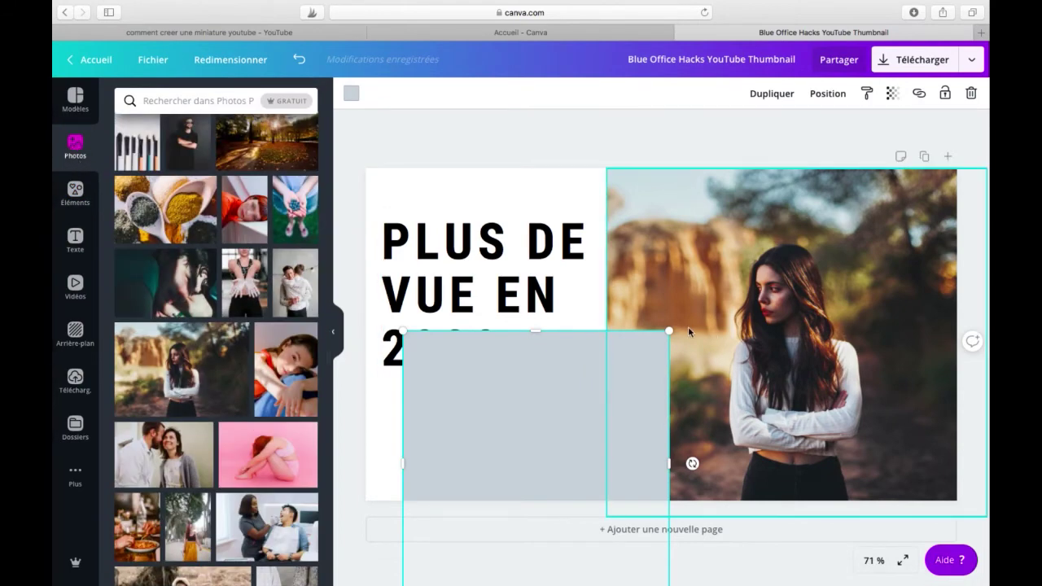
drag(668, 335, 591, 408)
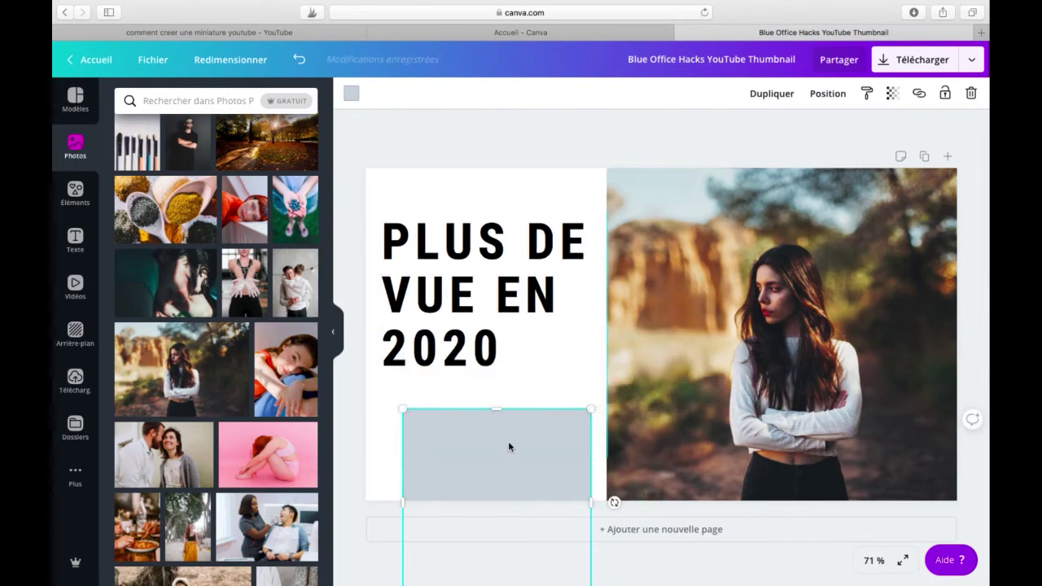
- Move the grey square up against the title's last line and reshape it into a flat rectangle nearly as wide as the white panel
drag(507, 446, 497, 400)
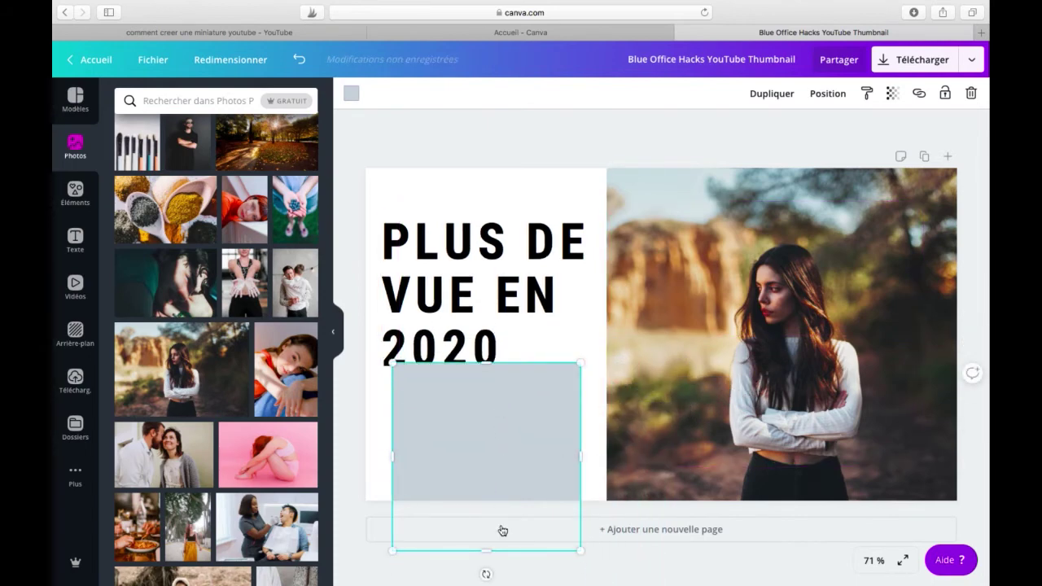
drag(484, 550, 480, 438)
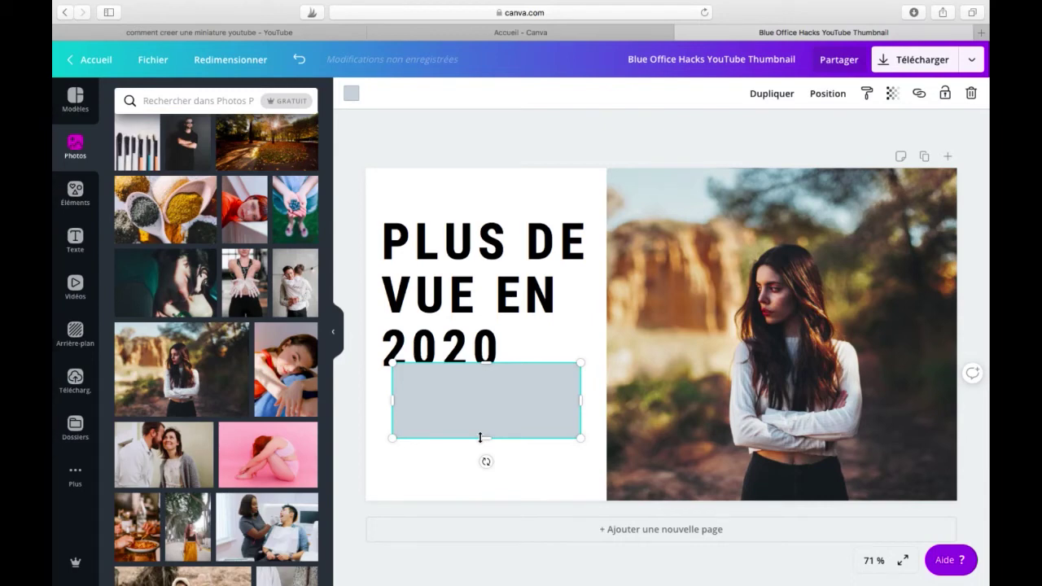
drag(393, 401, 373, 401)
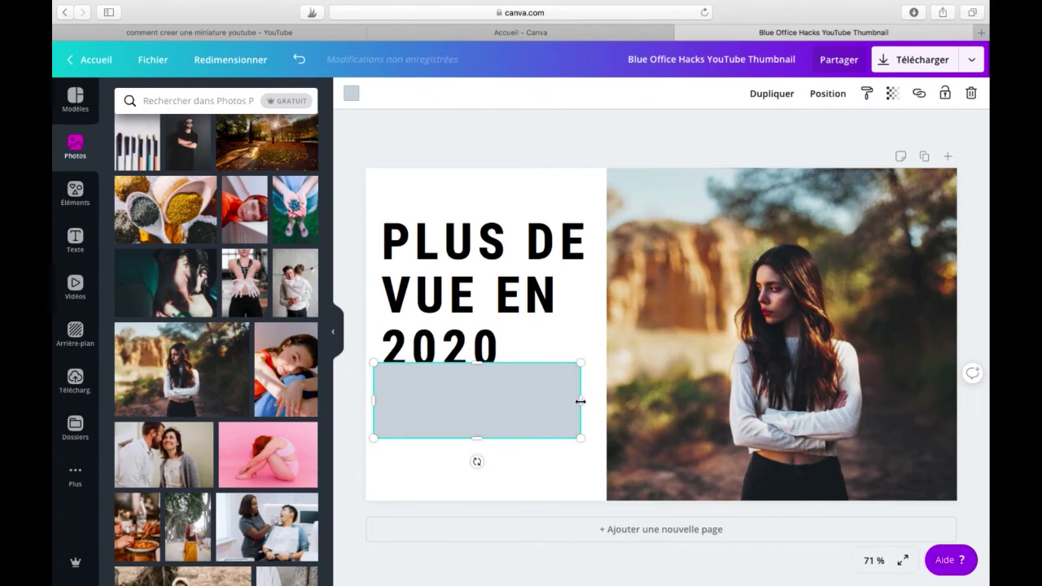
drag(582, 402, 597, 402)
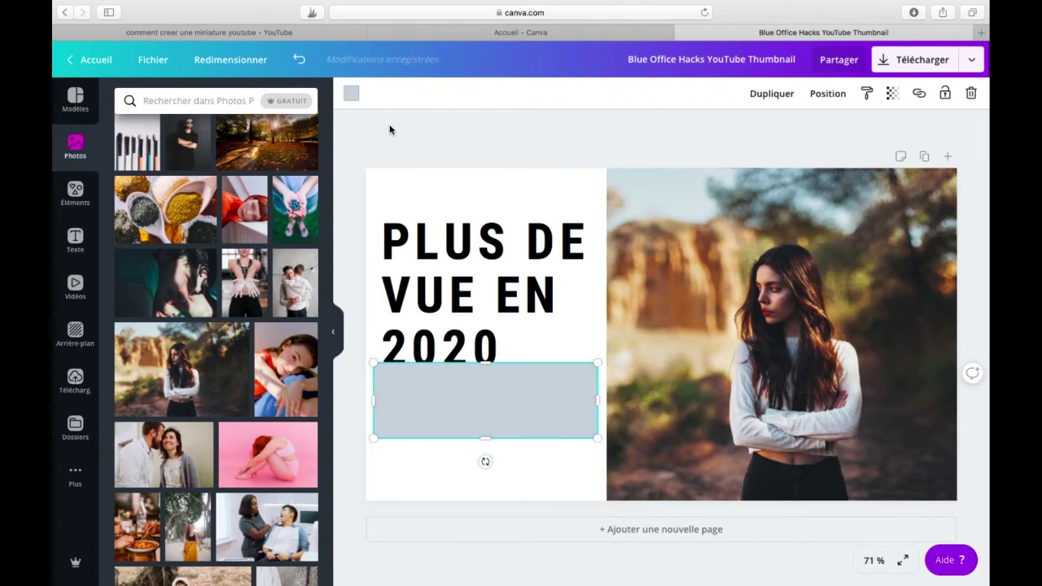
- Recolour the grey rectangle white and move it over the title's first line
click(353, 96)
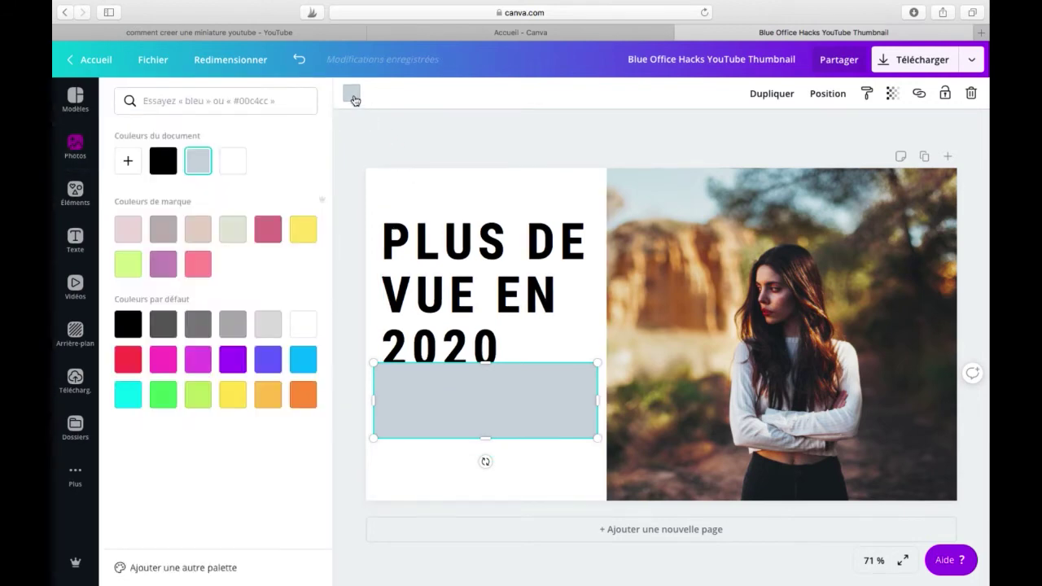
click(233, 161)
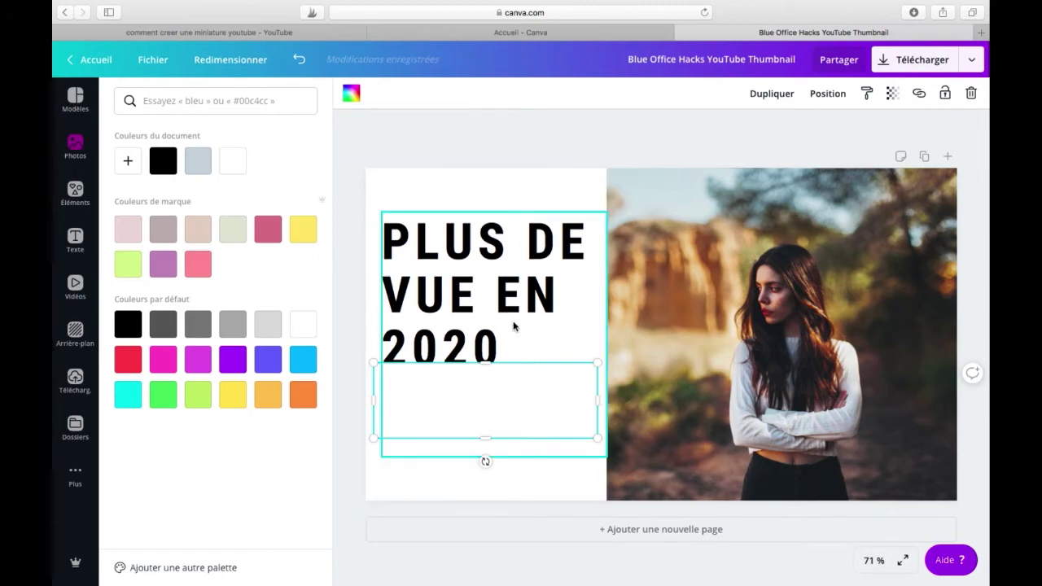
drag(512, 399, 516, 253)
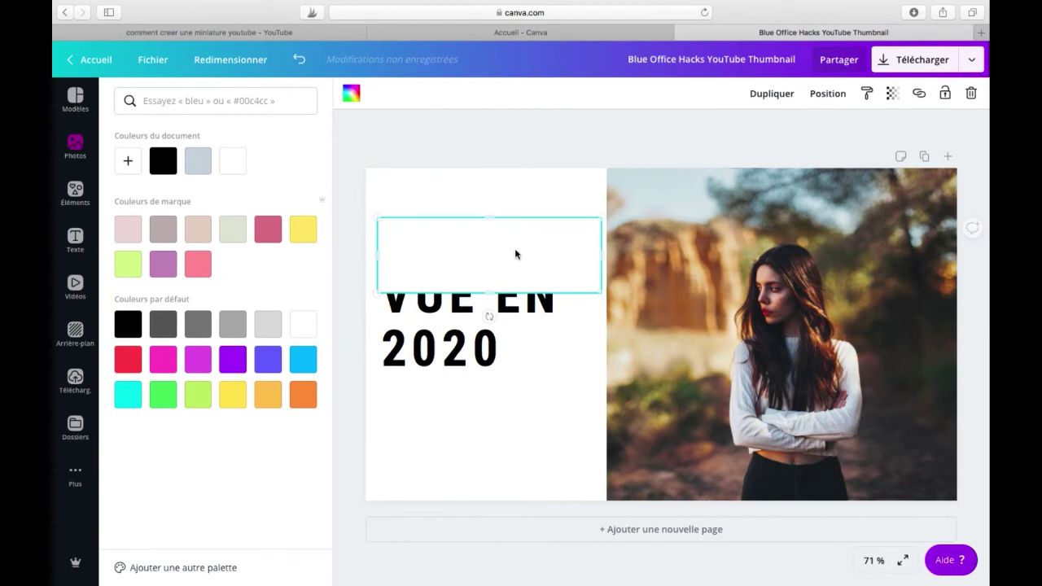
- Bring the title text group forward so it sits in front of the white rectangle
click(448, 346)
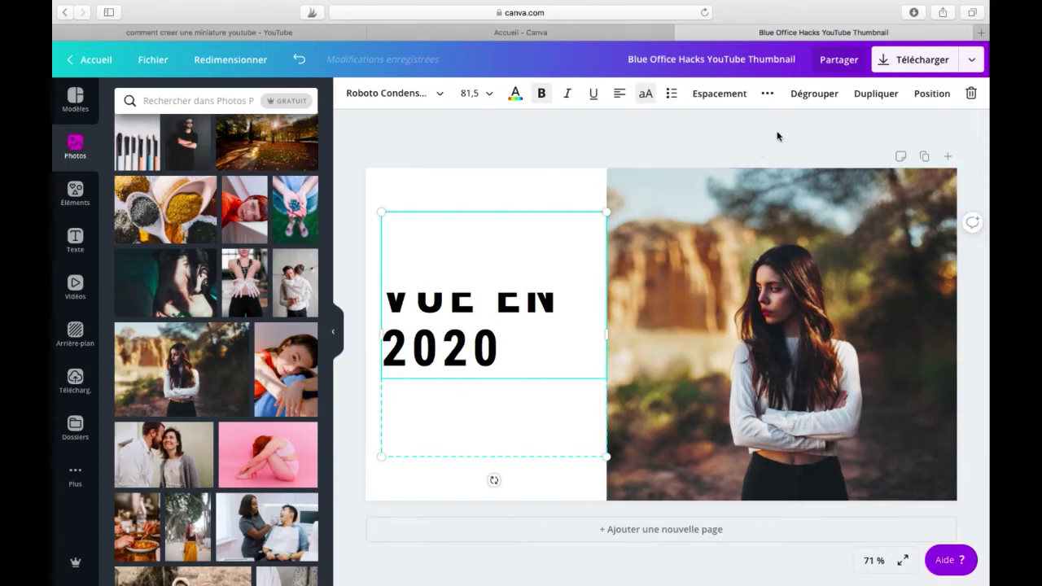
click(933, 98)
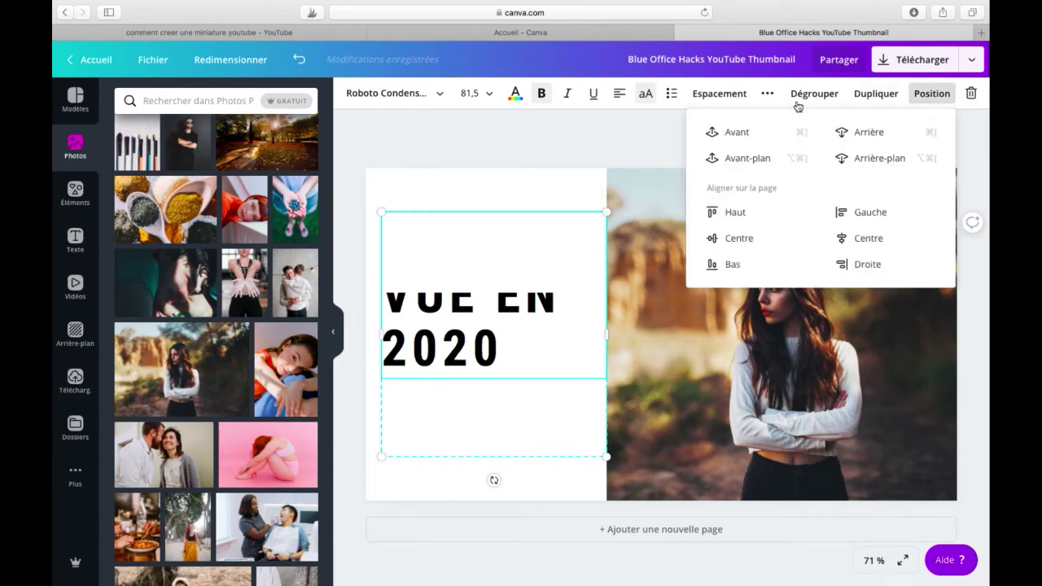
click(735, 133)
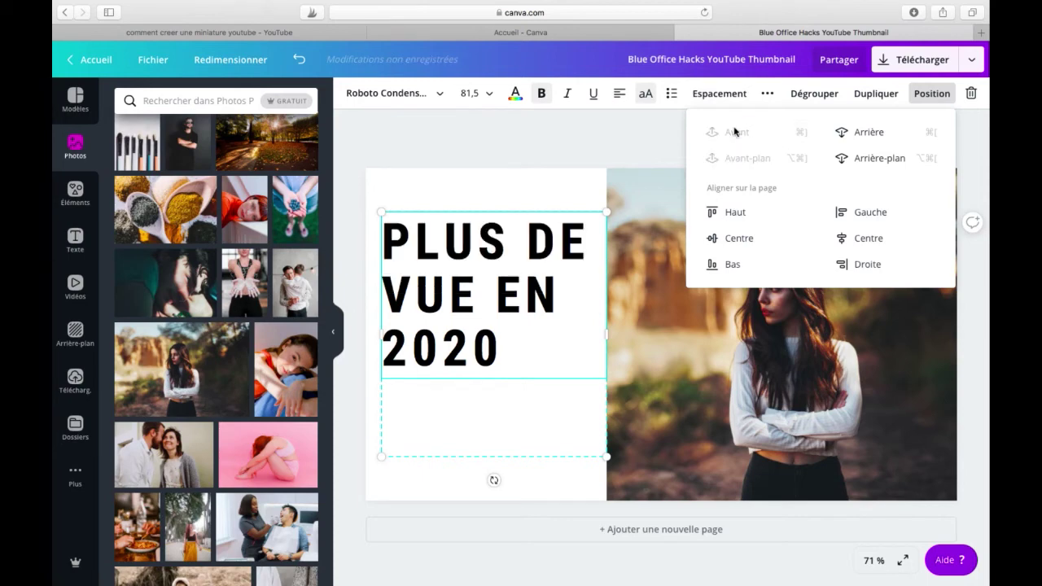
click(420, 466)
- Try white on the title text and switch it back to black
click(484, 341)
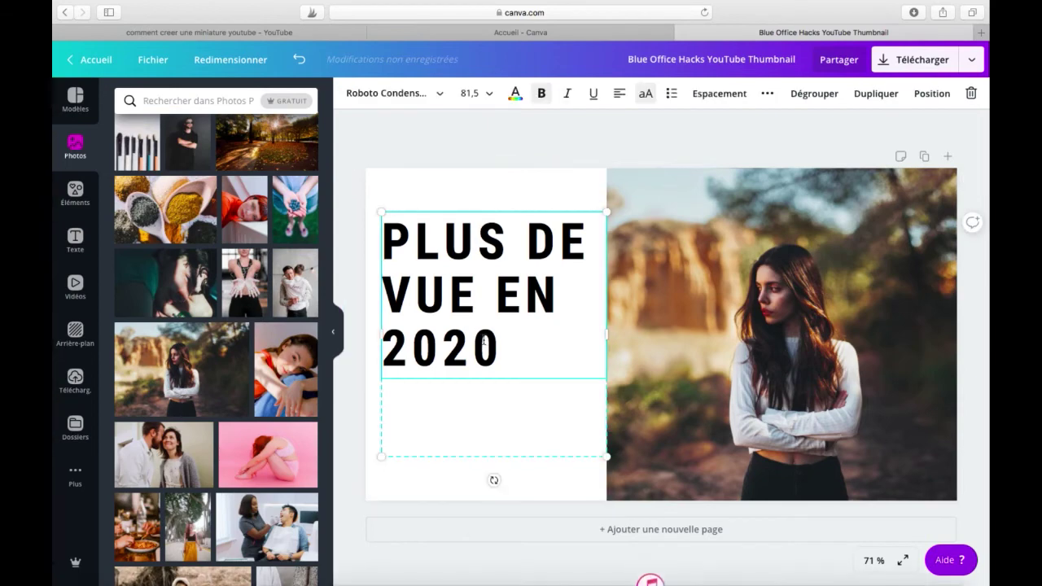
click(475, 337)
click(515, 93)
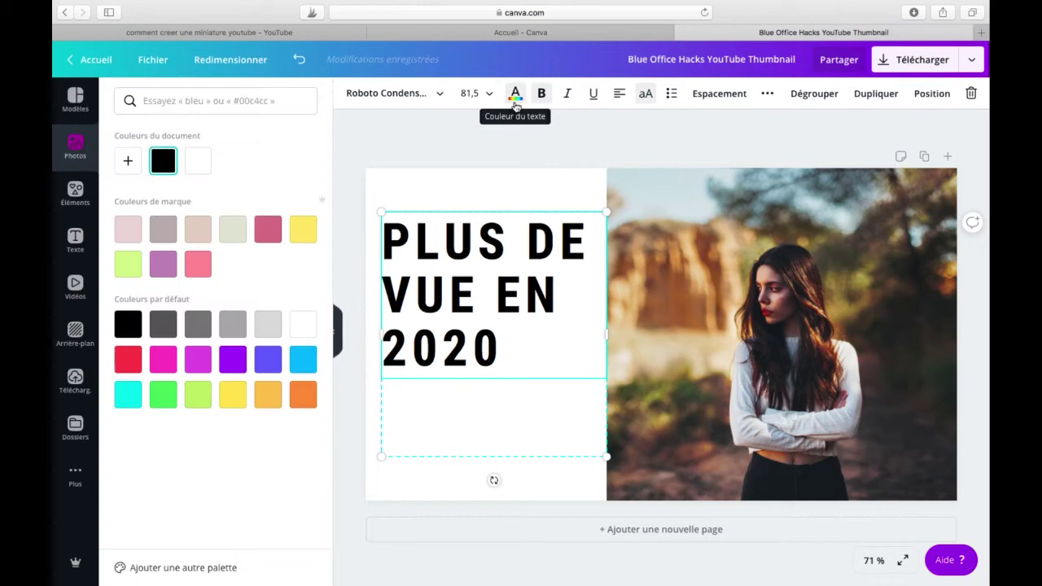
click(199, 162)
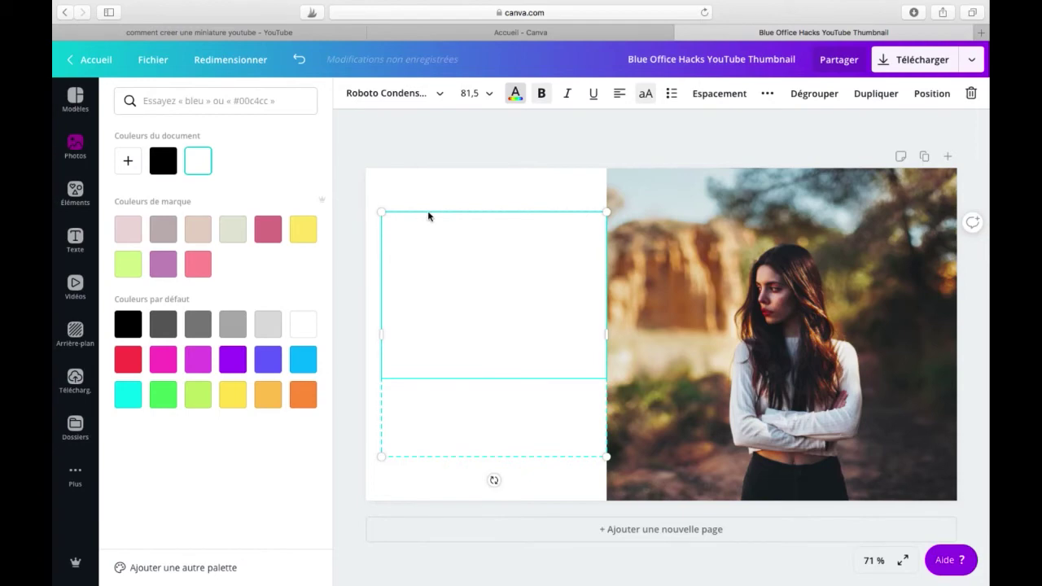
click(166, 161)
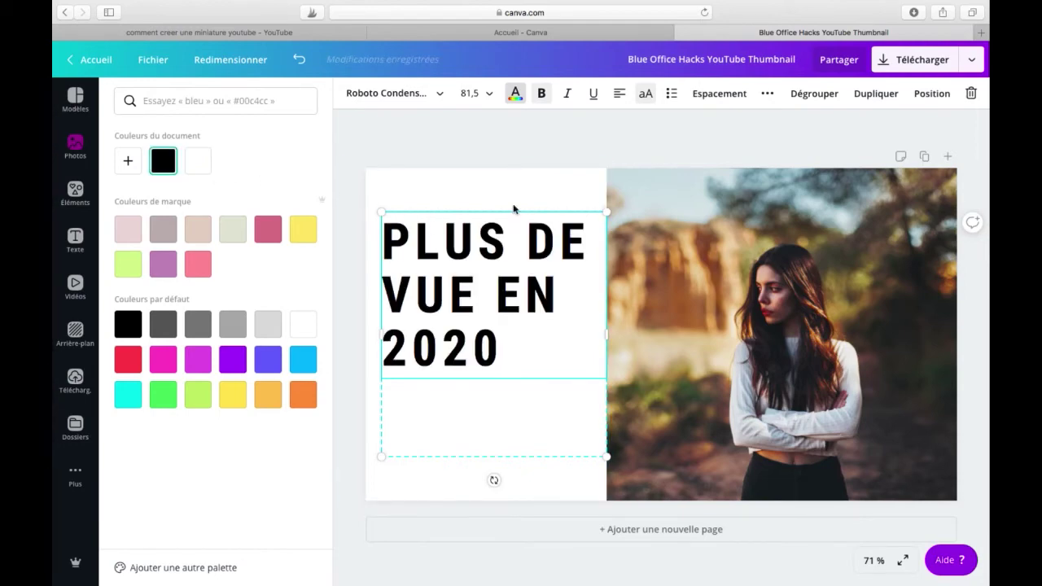
- Reposition the white panel so it is vertically centred on the page and flush with the photo's edge
double_click(519, 243)
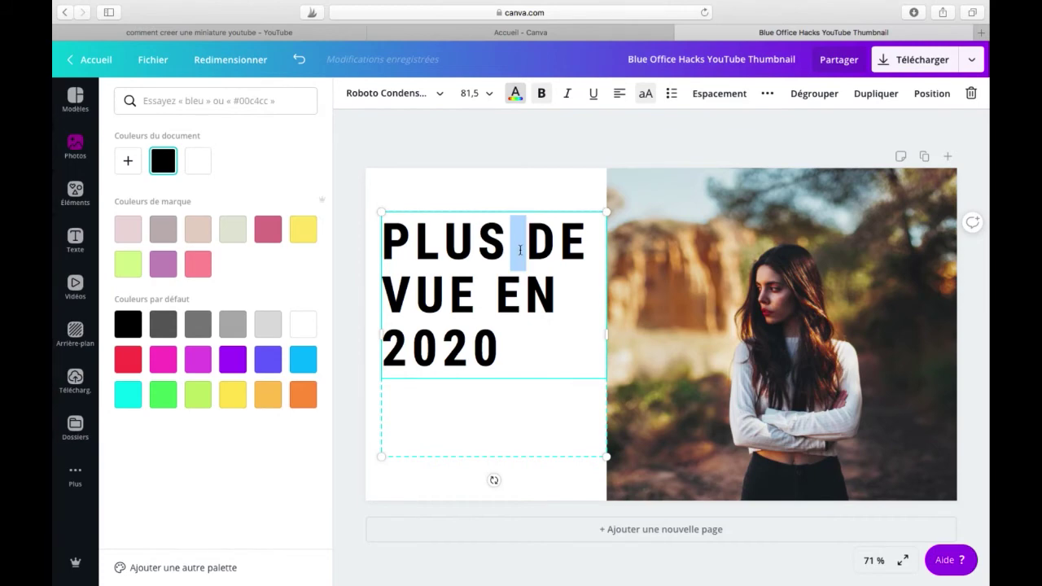
click(500, 205)
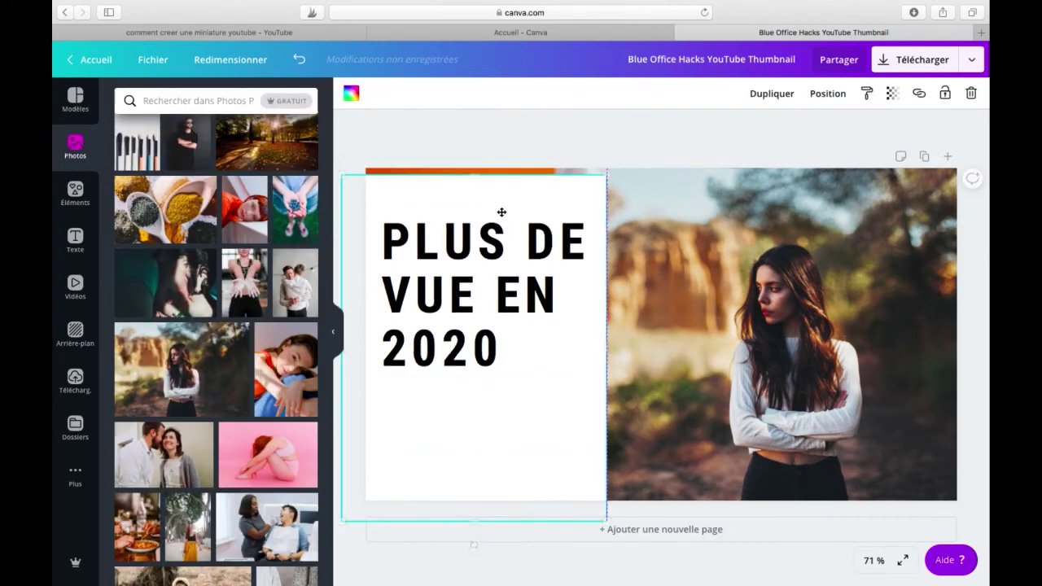
drag(514, 204, 516, 184)
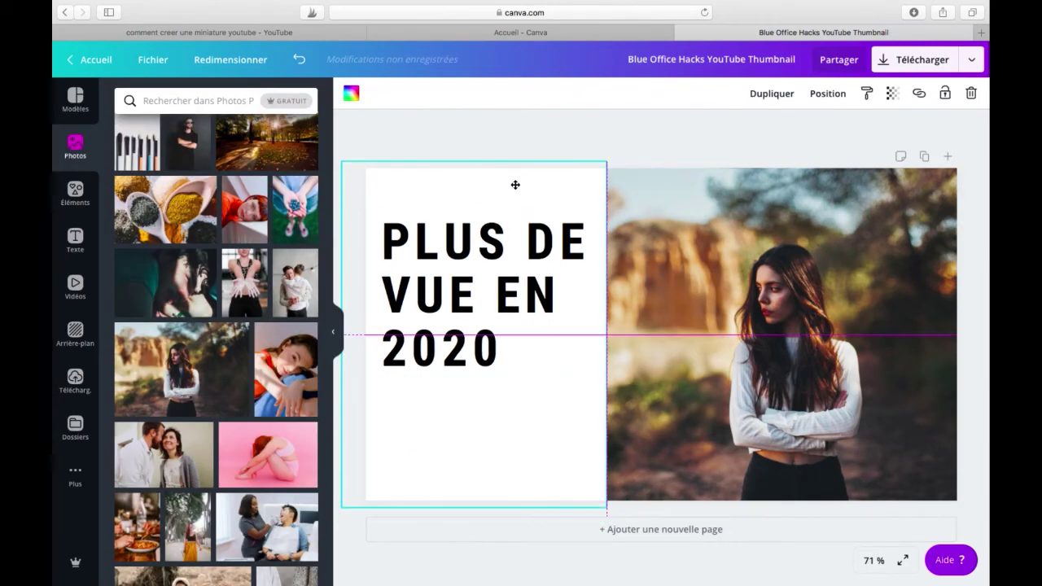
- Move the title text down out of the way and recolour the small white rectangle behind it black
click(484, 246)
drag(484, 246, 508, 357)
click(481, 269)
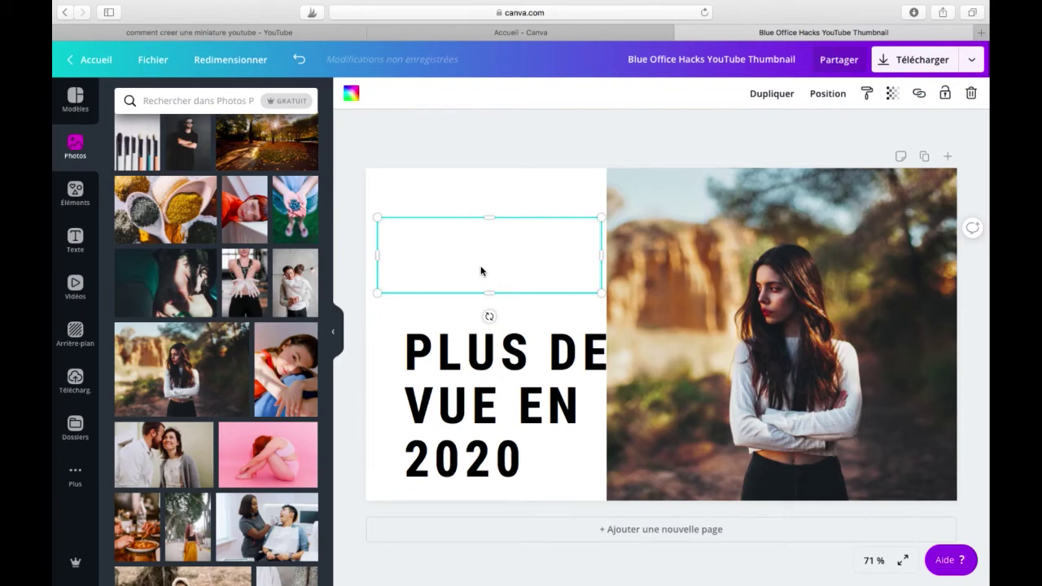
click(350, 93)
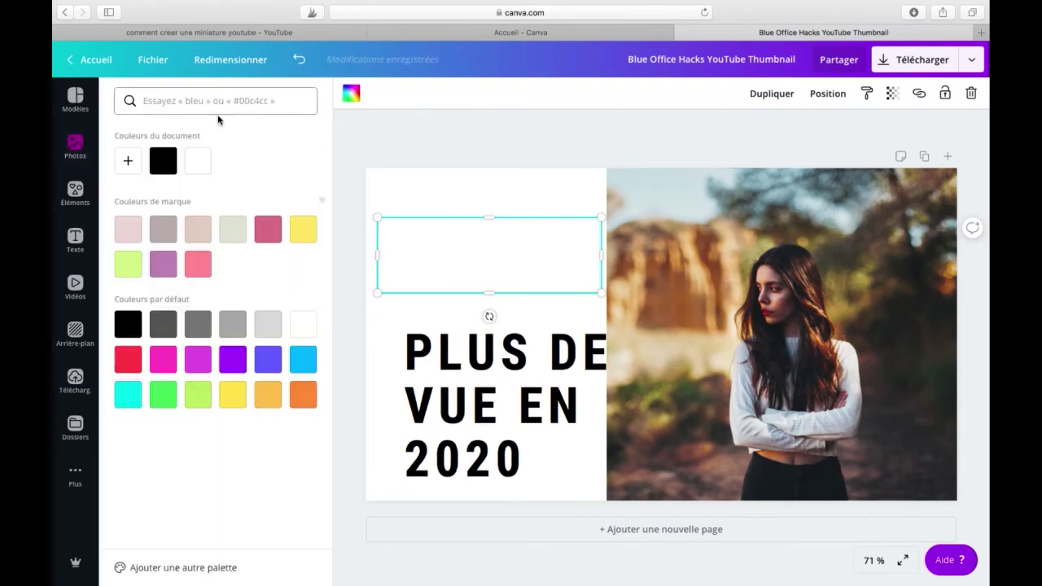
click(167, 159)
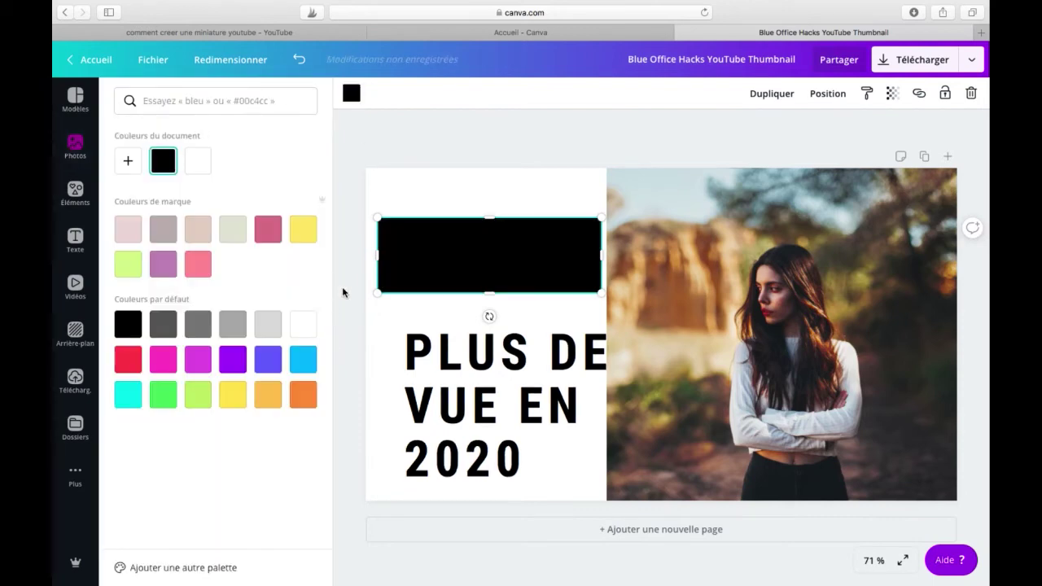
- Recolour the title text white and move it over the black rectangle
click(518, 360)
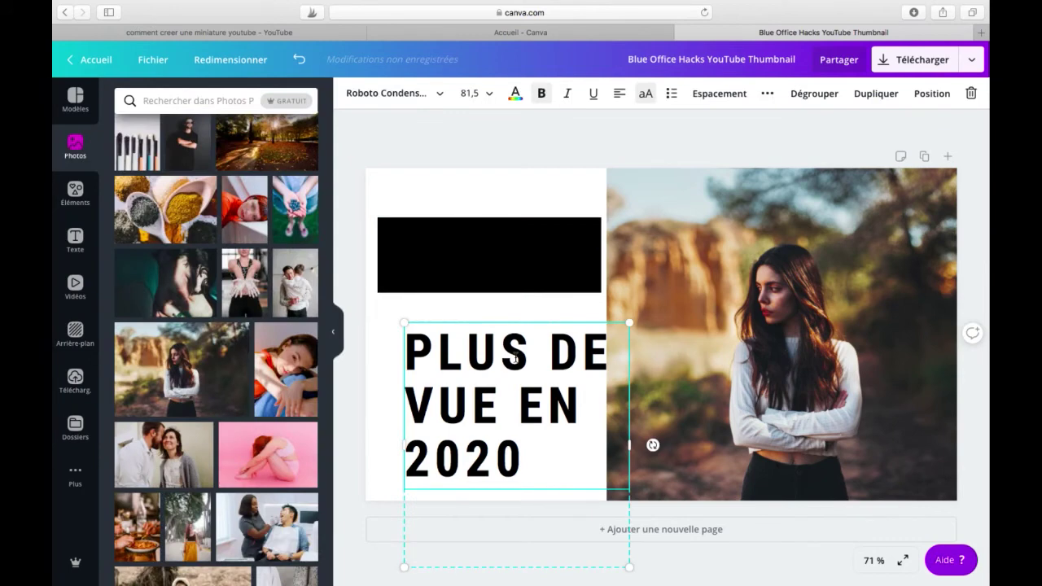
click(515, 93)
click(198, 161)
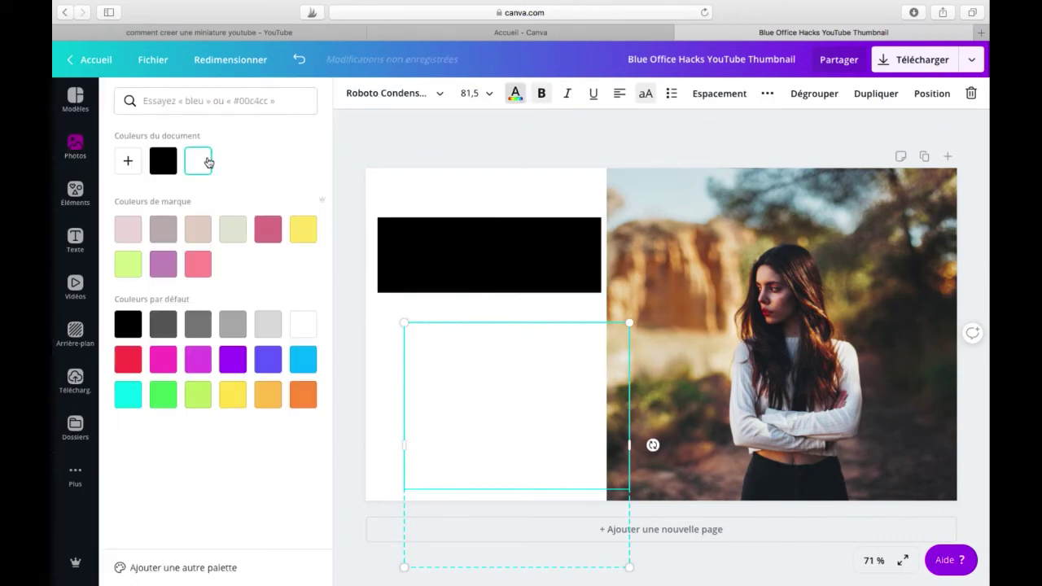
drag(456, 351, 440, 255)
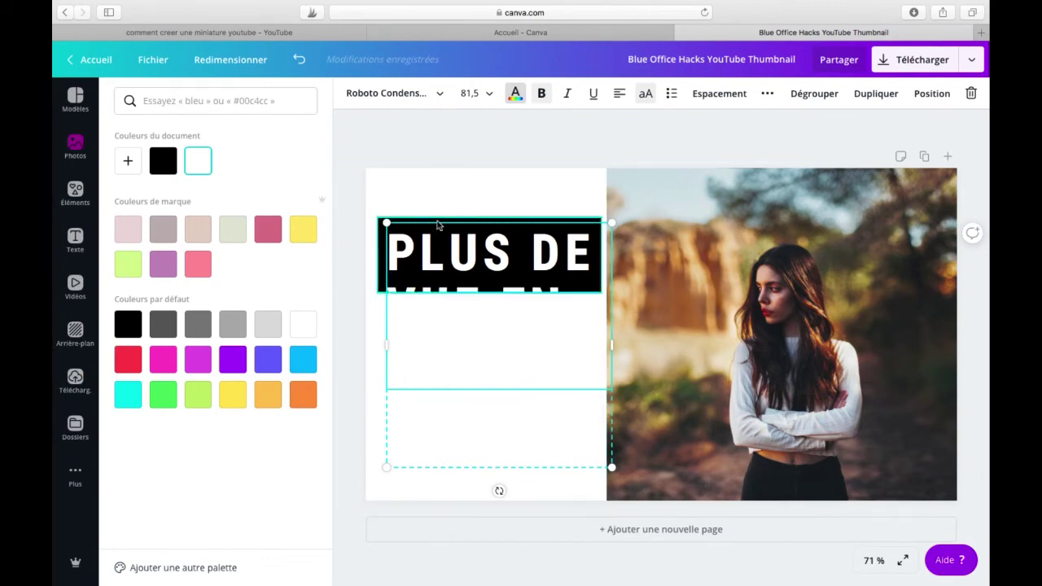
drag(445, 245, 448, 279)
- Stretch the black rectangle downward to back all three title lines and place the title inside it
click(383, 238)
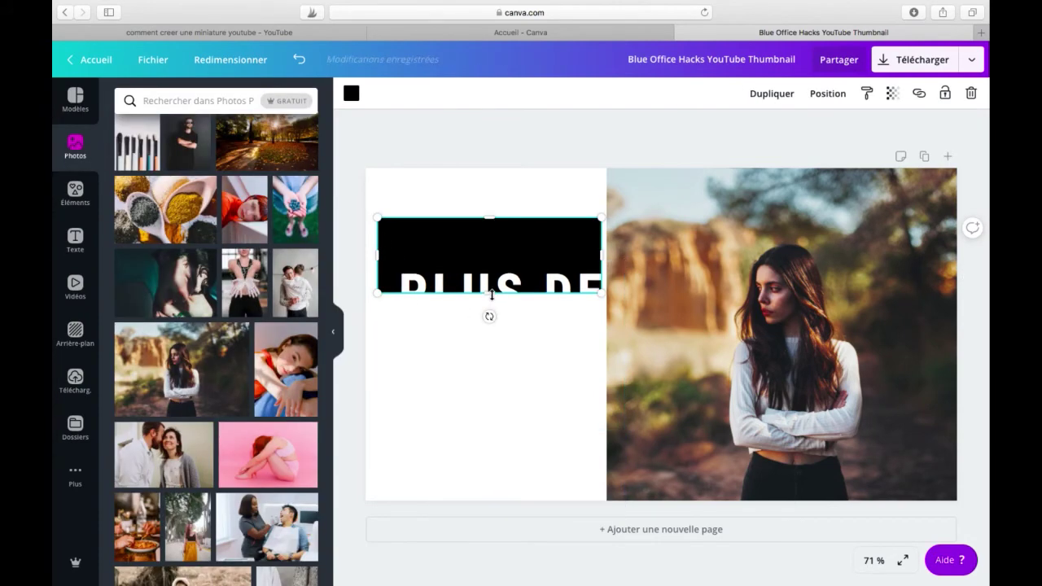
drag(493, 324, 506, 448)
drag(494, 334, 480, 302)
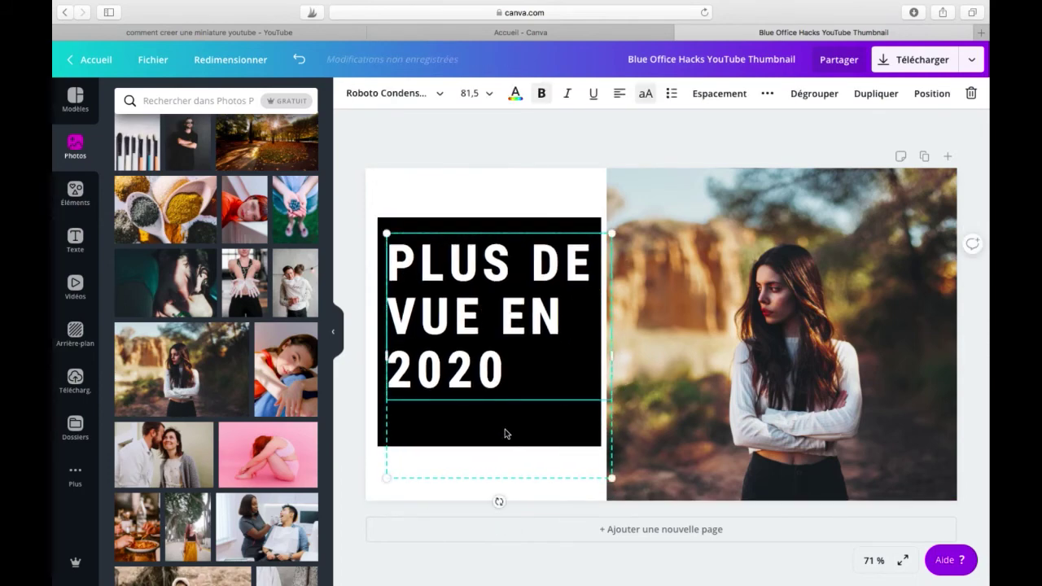
- Undo the last repositioning of the title text group
click(417, 487)
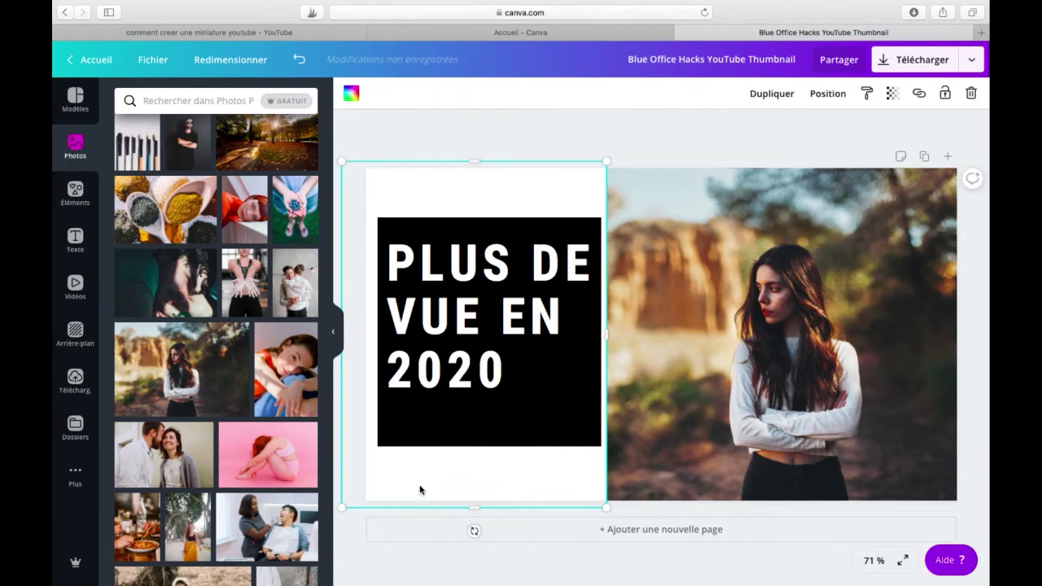
click(477, 443)
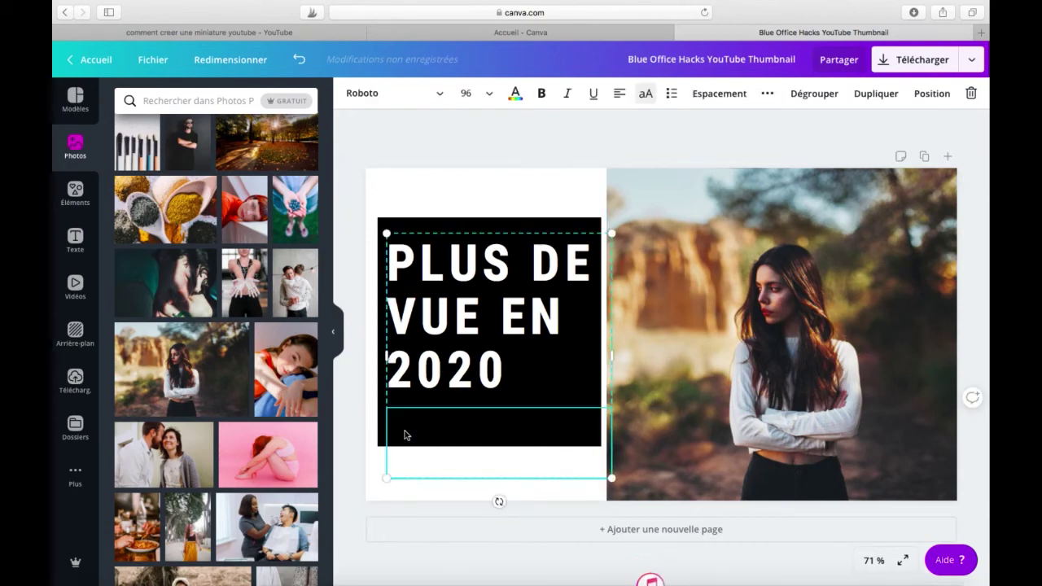
key(super+z)
key(super+z)
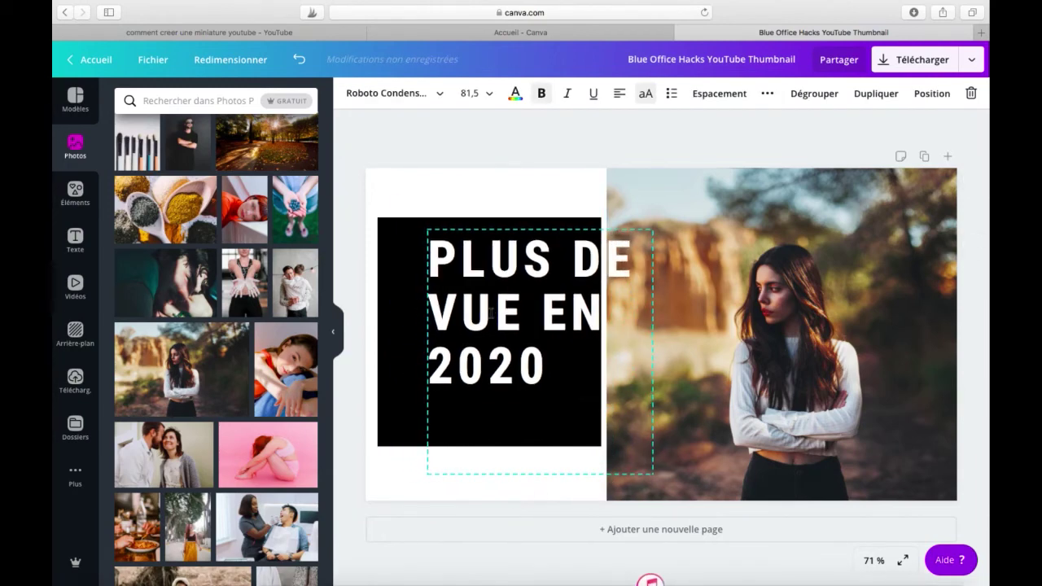
- Shorten the black rectangle from its lower edge and align the title text within it
click(407, 420)
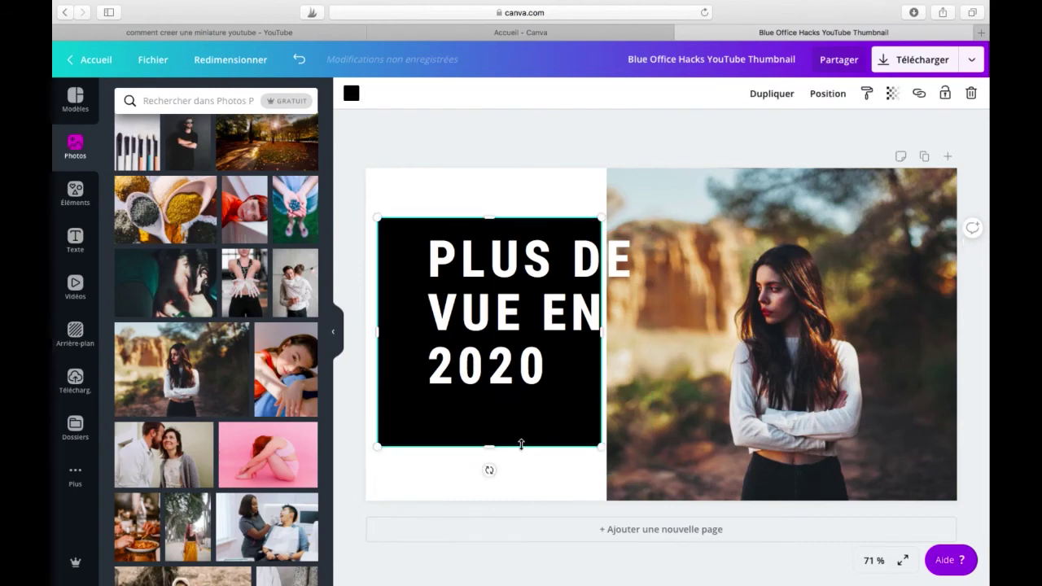
drag(492, 447, 491, 411)
drag(530, 325, 493, 322)
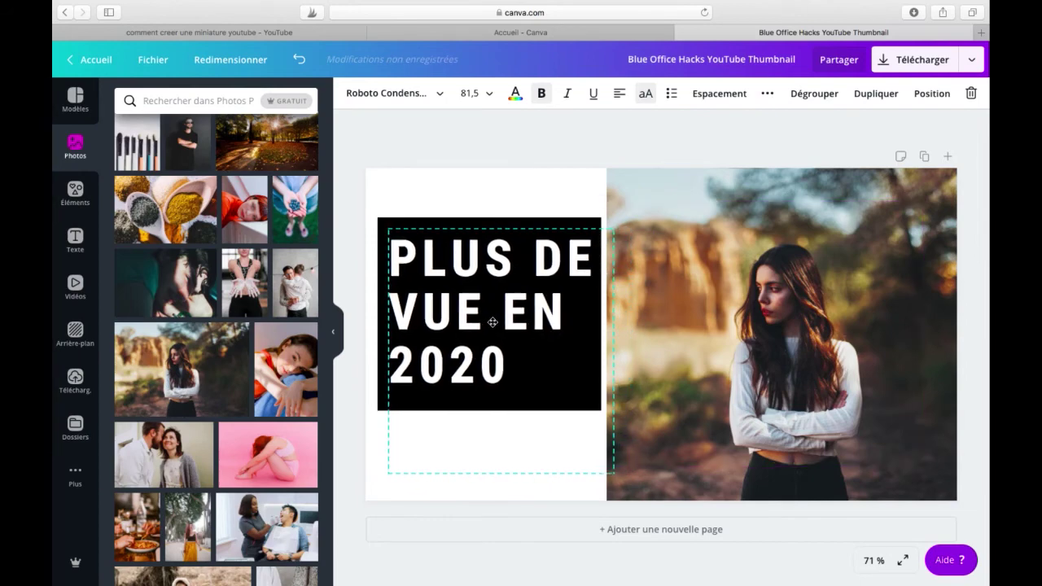
- Try pink, purple, grey and red on the large white panel, then apply the dark pink brand colour
click(533, 200)
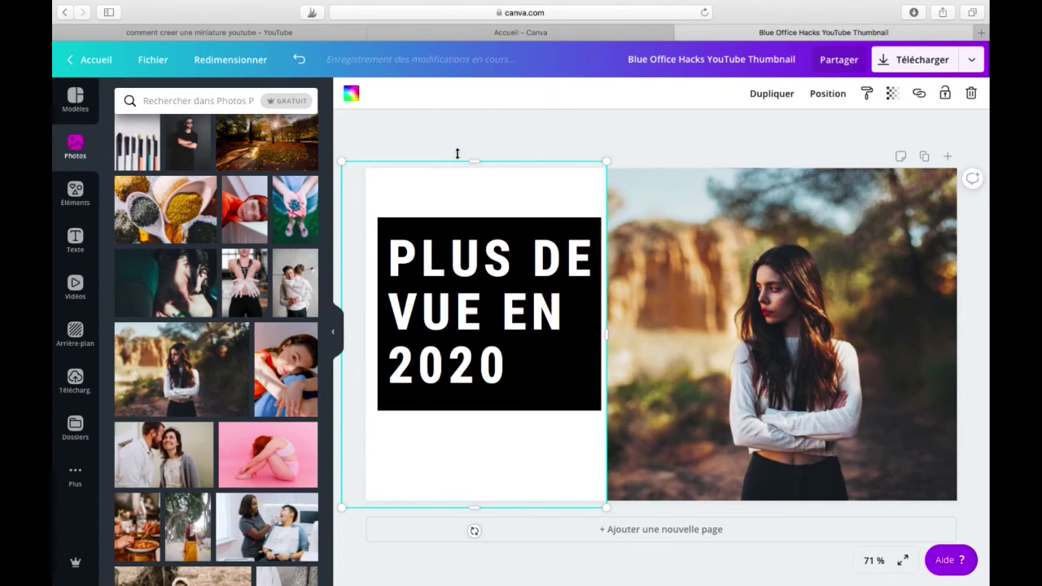
click(351, 94)
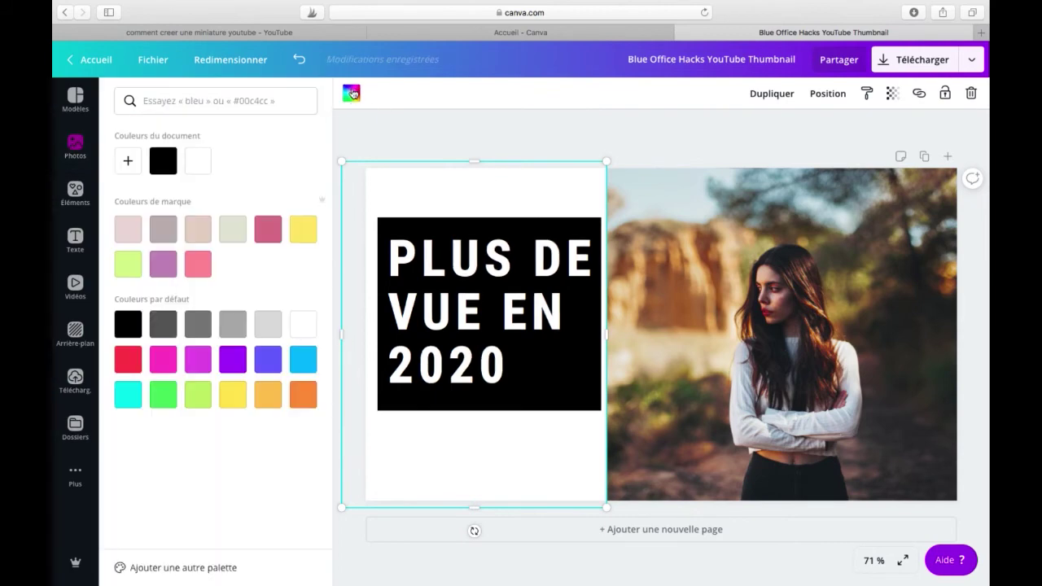
click(272, 235)
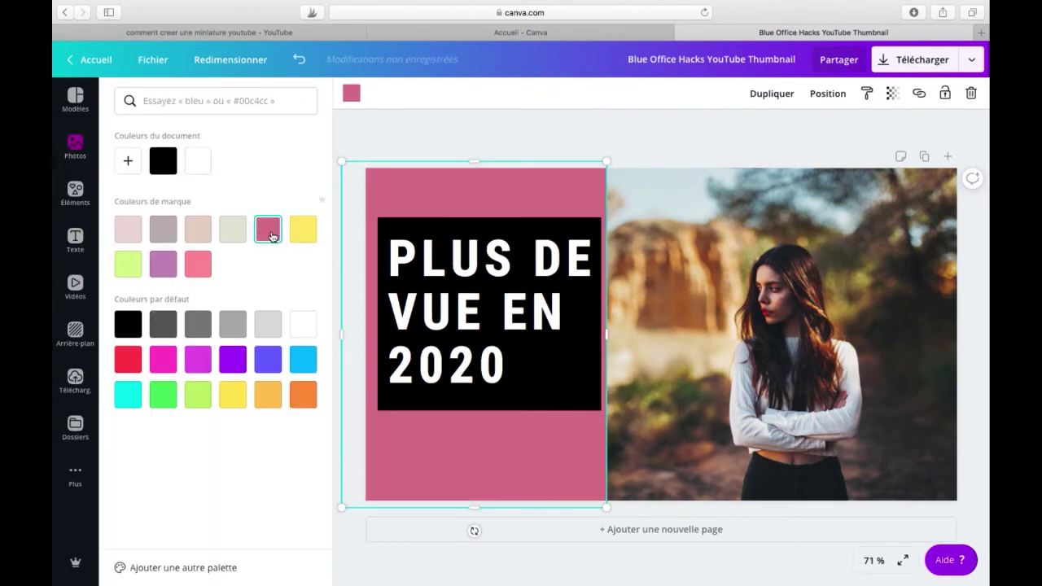
click(163, 263)
click(227, 321)
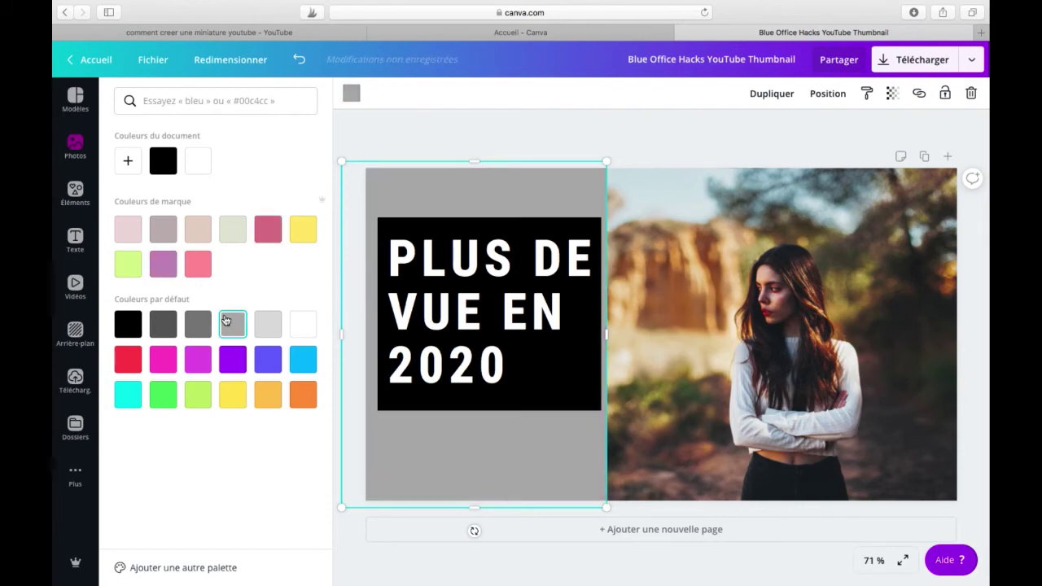
click(129, 362)
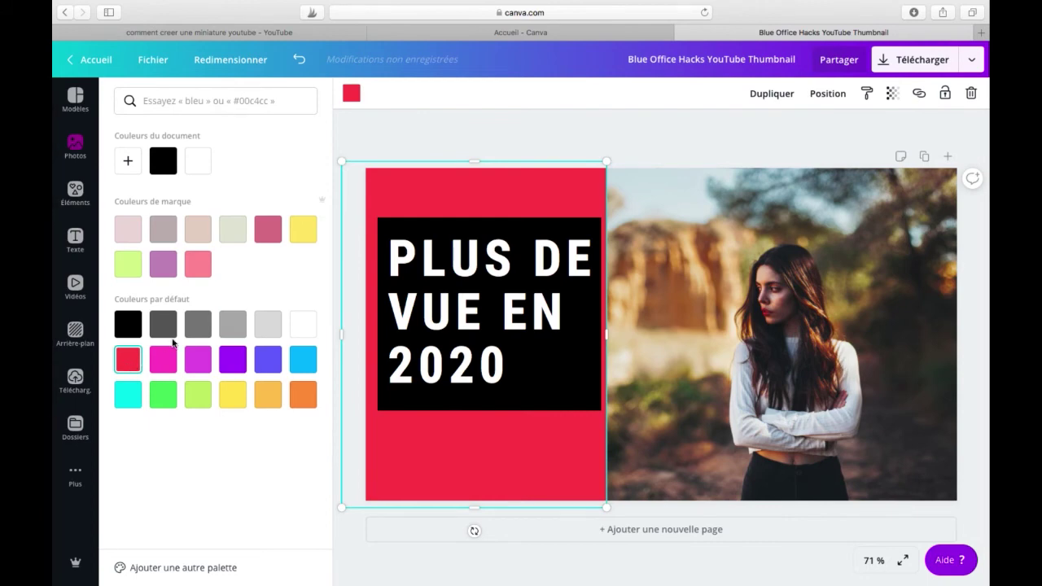
click(269, 232)
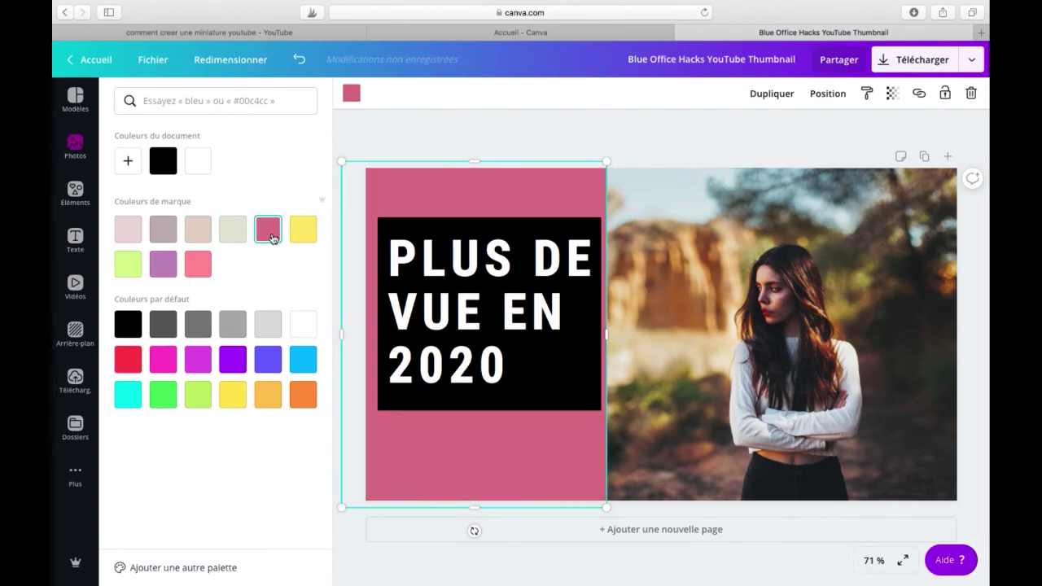
- Nudge the black rectangle slightly up and to the left behind the title
click(464, 131)
mouse_move(516, 227)
mouse_down()
mouse_move(500, 221)
mouse_move(512, 219)
mouse_up()
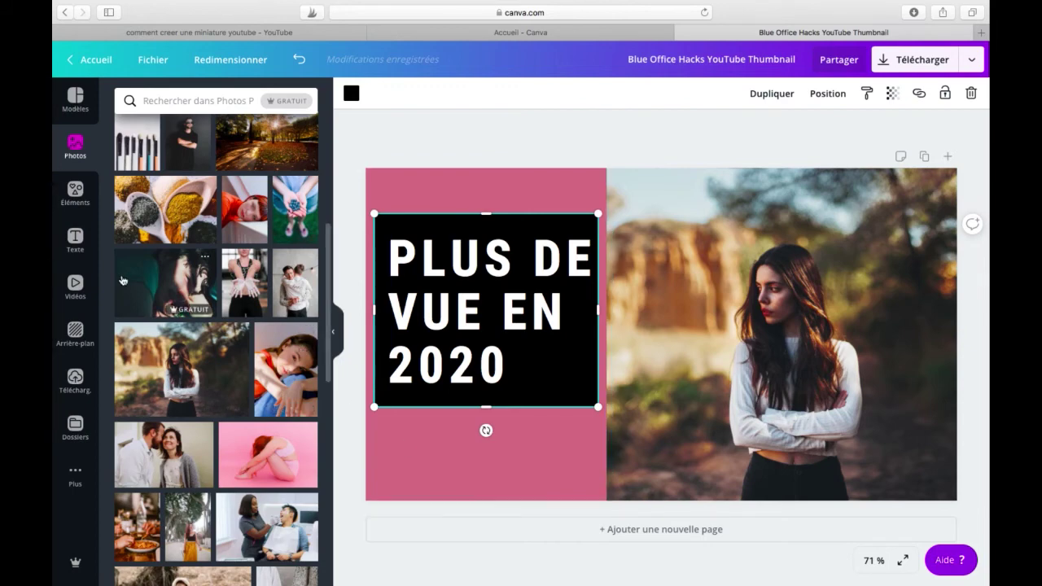
- Search the elements for "you tube" and add the red rounded-square YouTube icon to the lower part of the panel
click(75, 191)
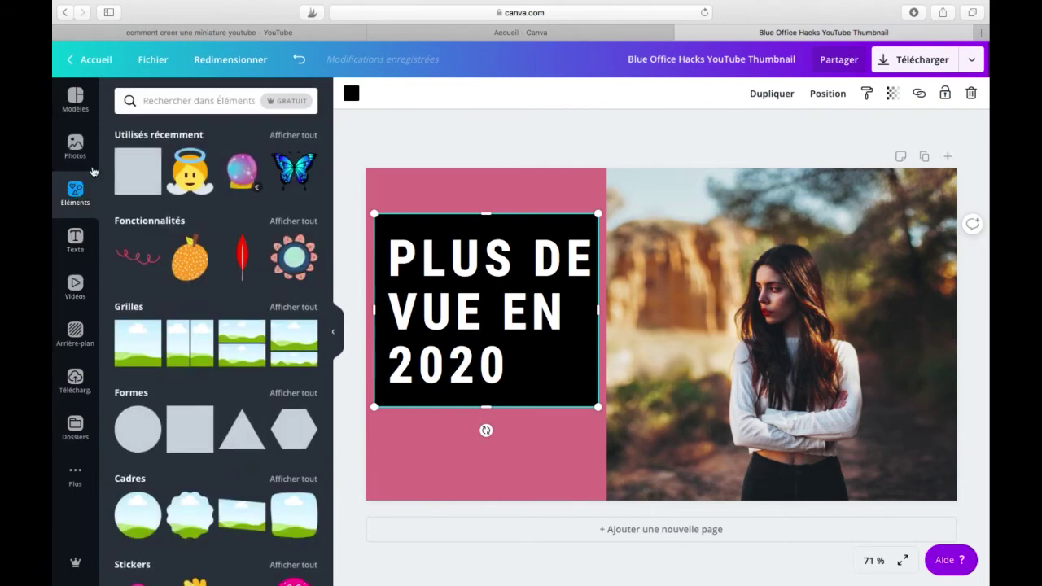
click(152, 102)
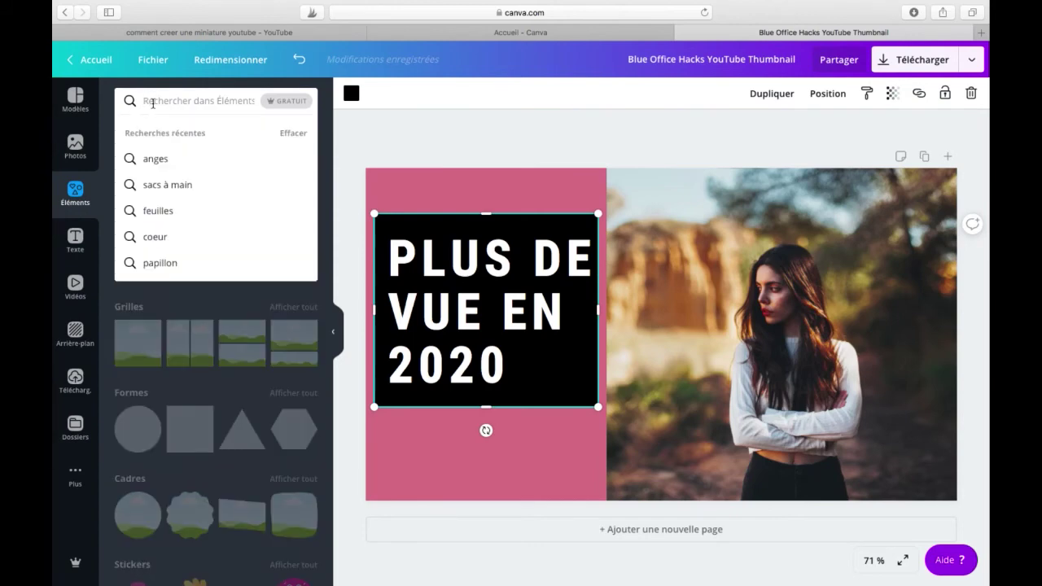
text(you t)
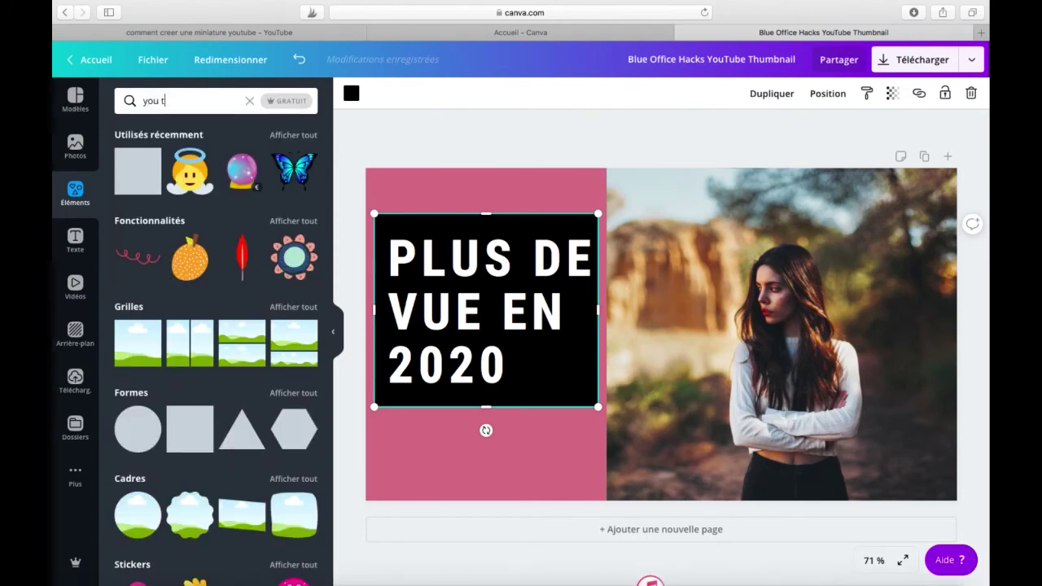
text(ube)
key(Return)
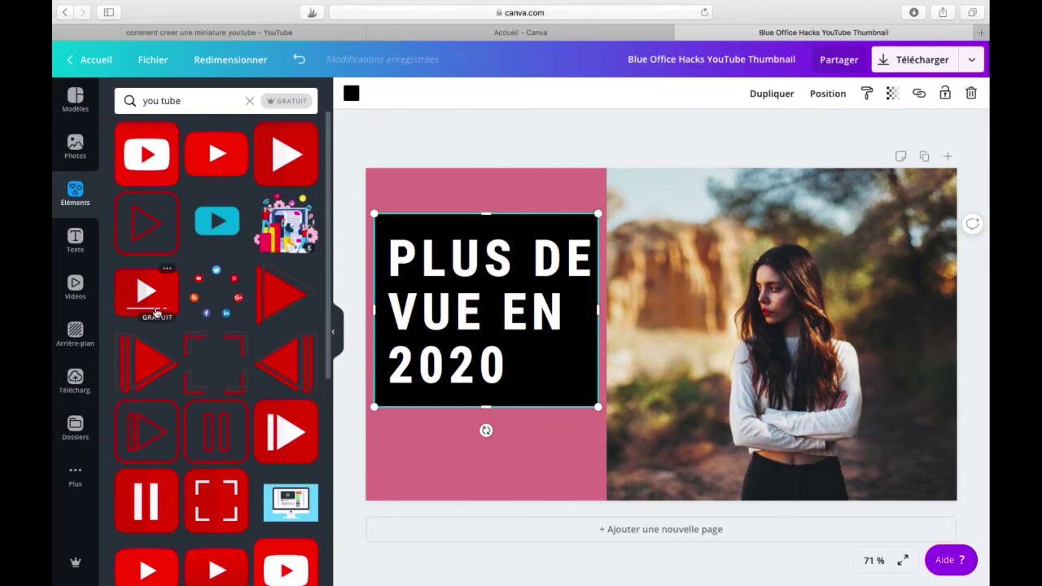
scroll(223, 386, down, 3)
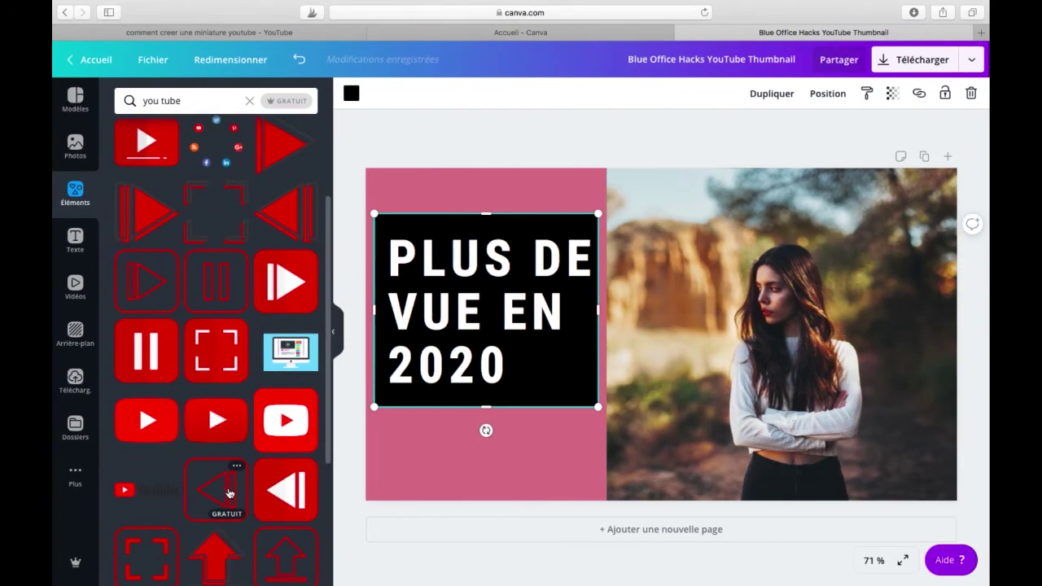
scroll(220, 407, down, 6)
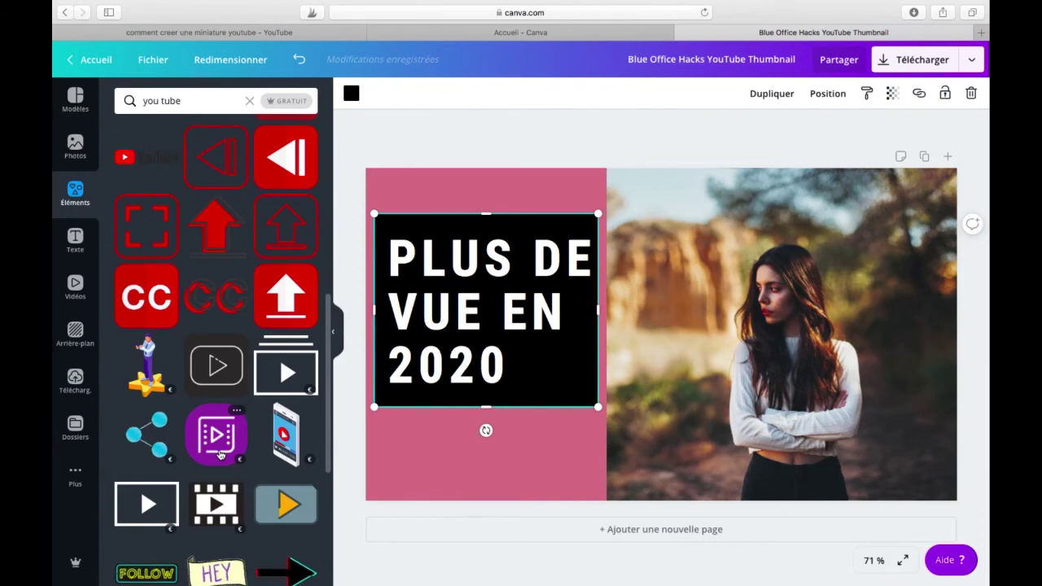
scroll(219, 454, up, 10)
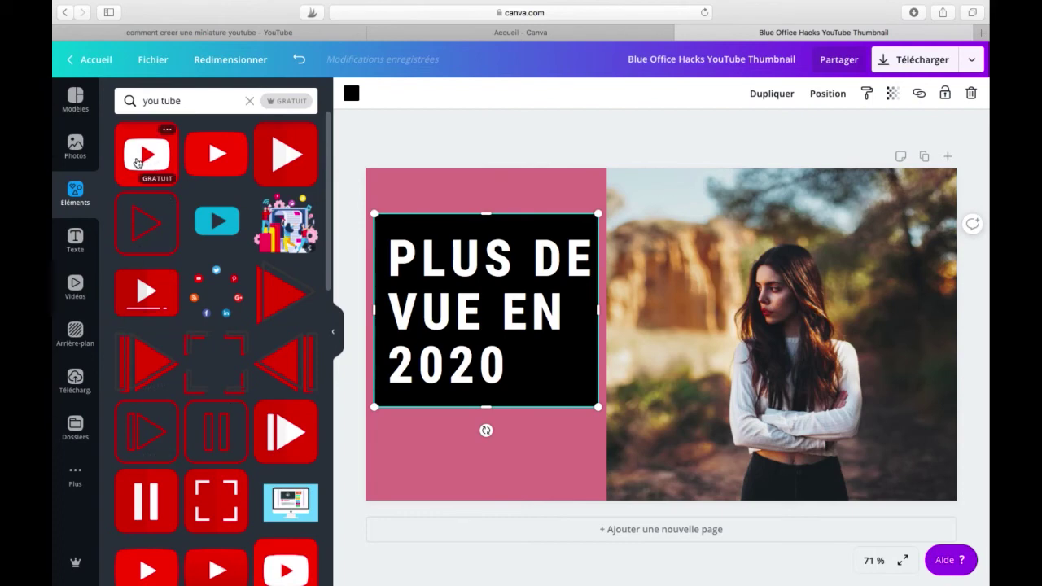
drag(142, 163, 405, 438)
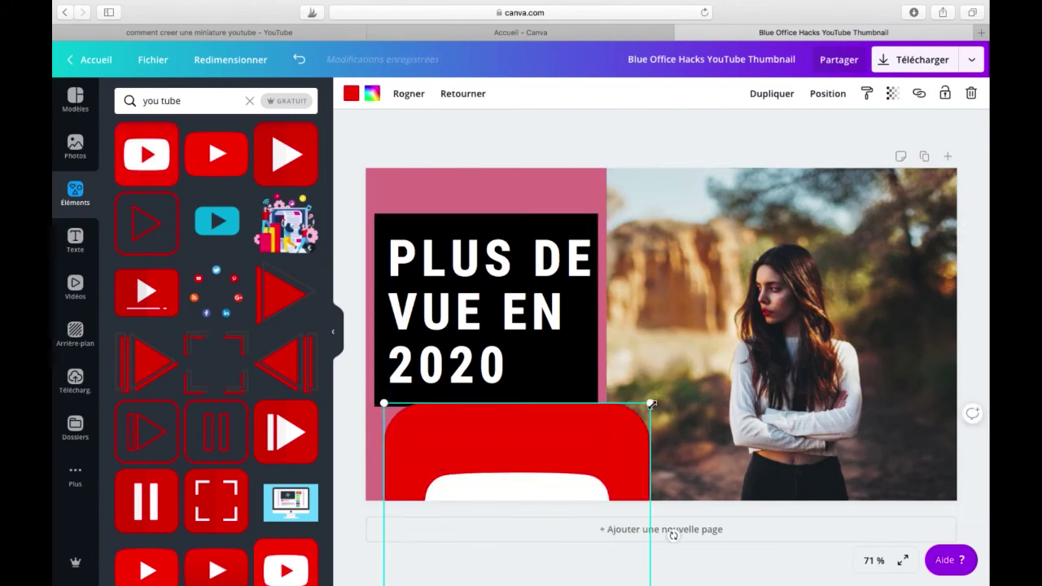
- Shrink the YouTube icon to a small square and centre it beneath the black title rectangle
drag(628, 428, 607, 470)
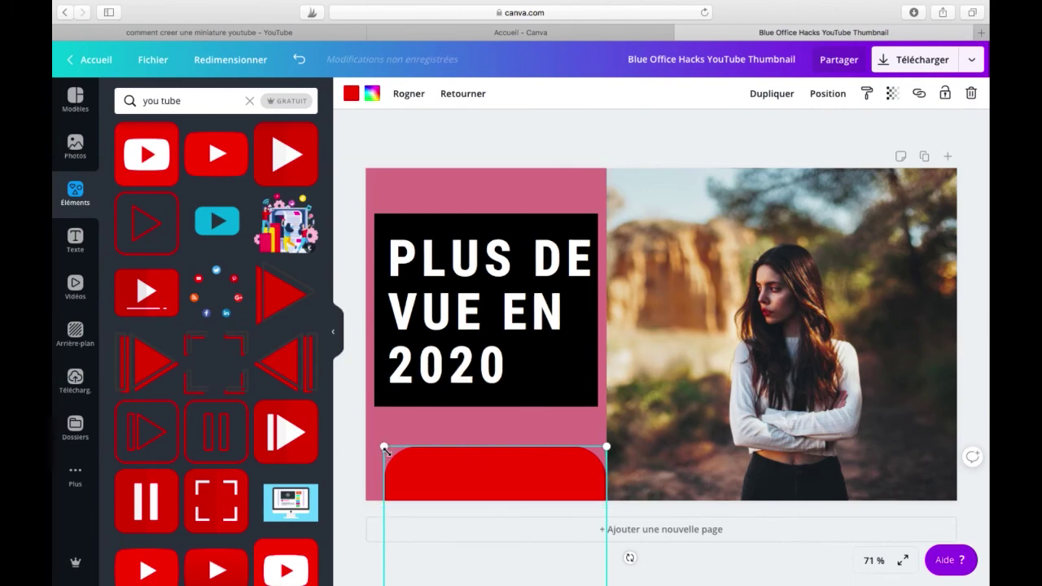
drag(383, 447, 433, 280)
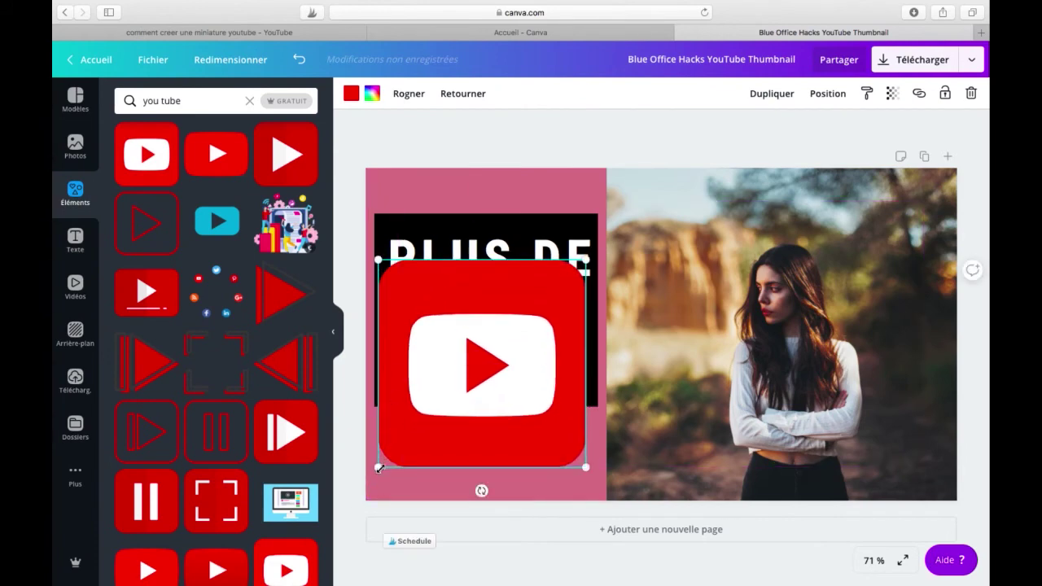
drag(378, 468, 432, 413)
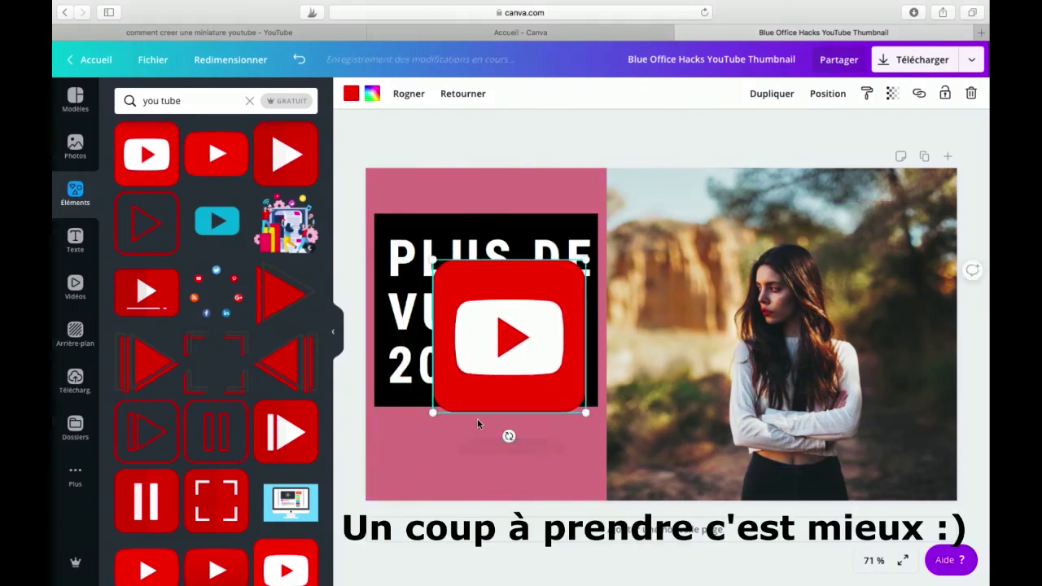
drag(587, 411, 525, 351)
drag(485, 271, 487, 433)
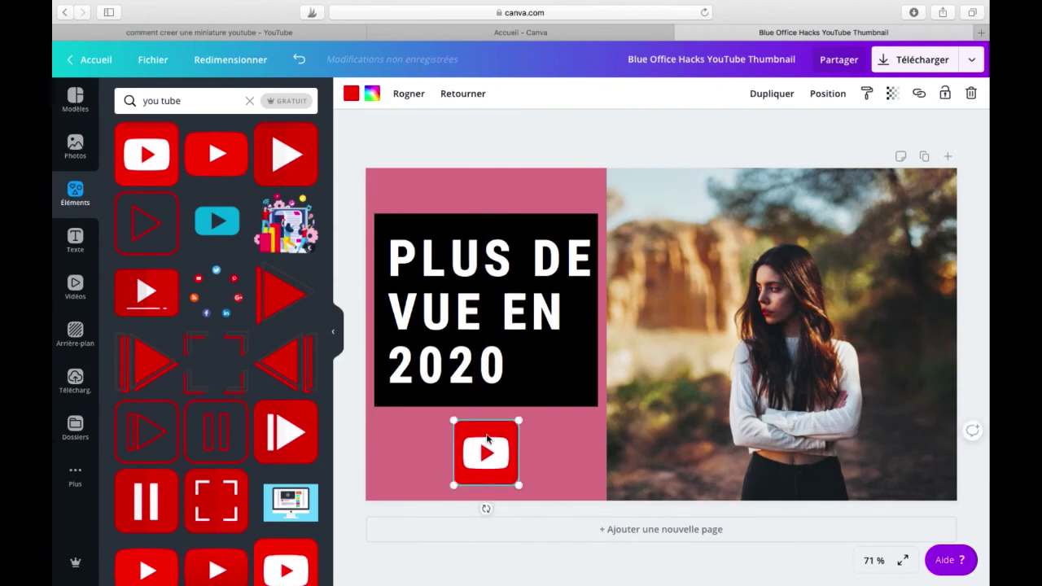
- Recolour the large pink panel behind the title white
click(580, 184)
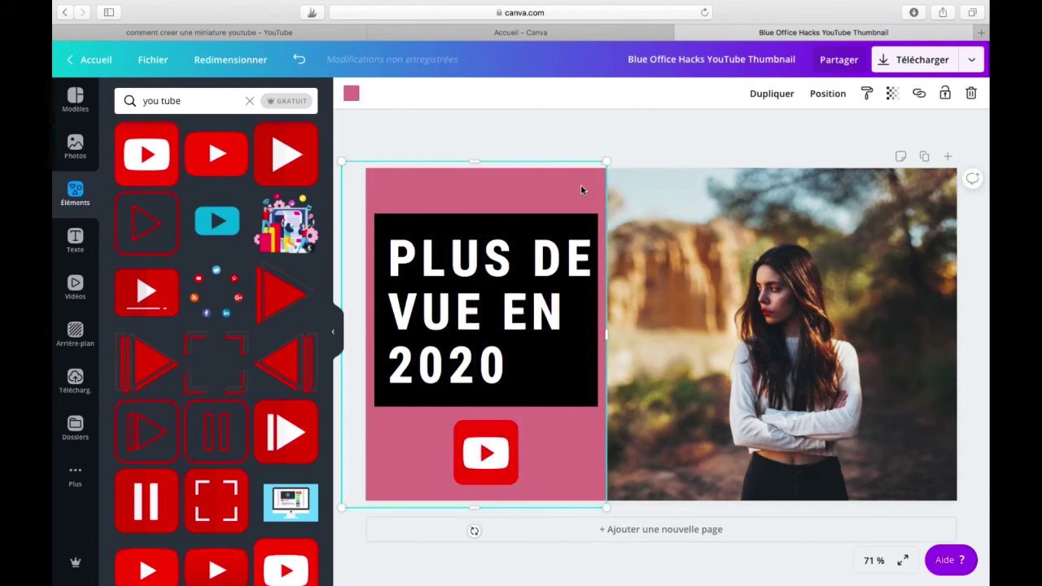
click(351, 92)
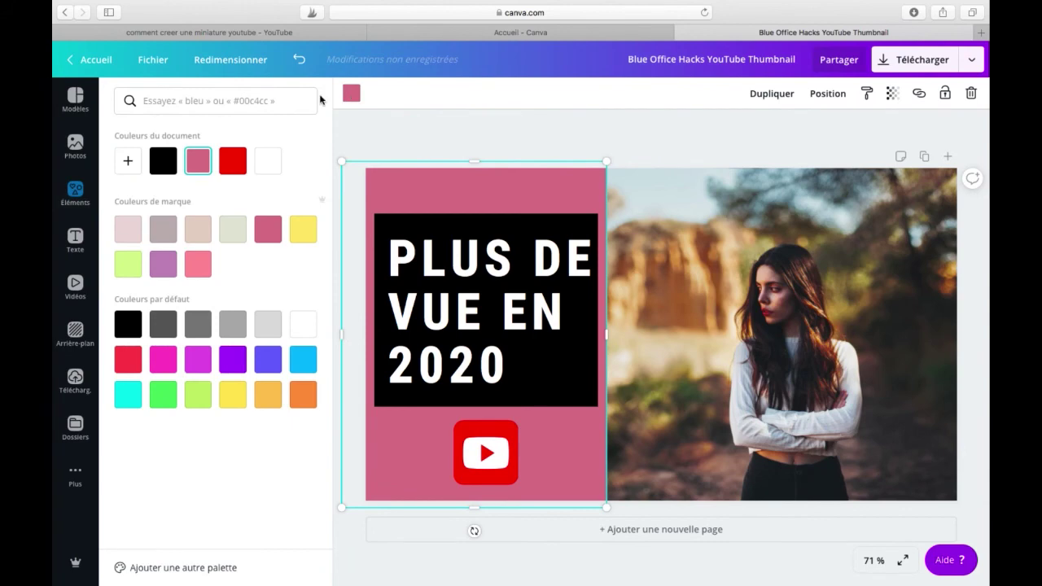
click(265, 168)
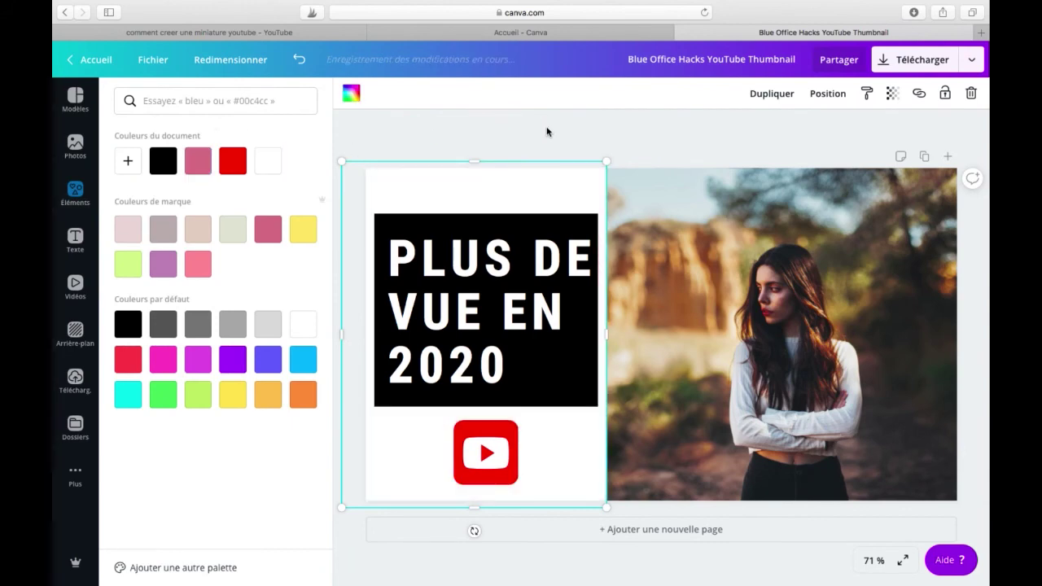
- Deselect the white panel and view the thumbnail's download options with PNG as the file type, closing them without downloading
click(546, 132)
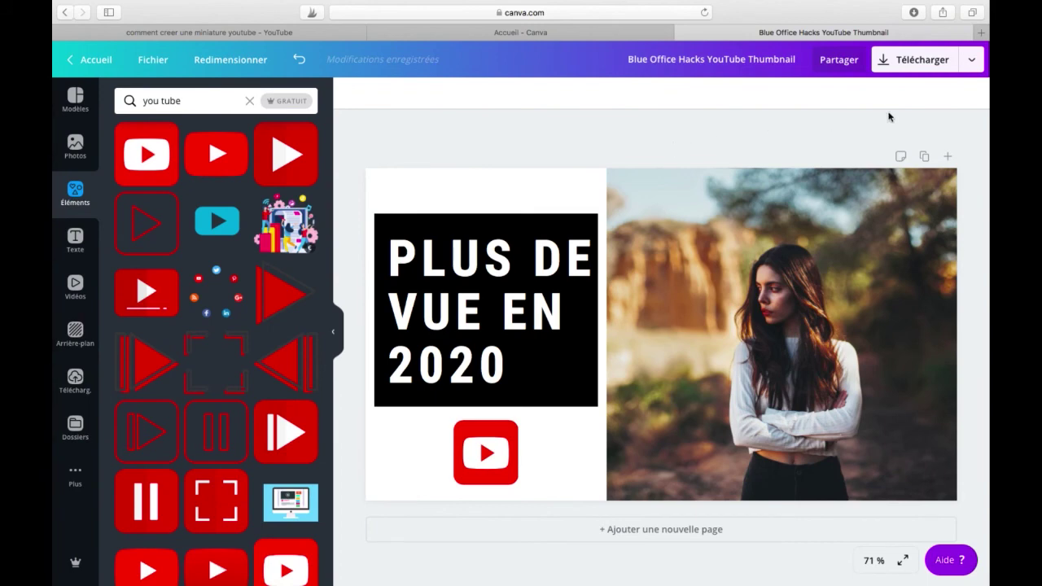
click(911, 73)
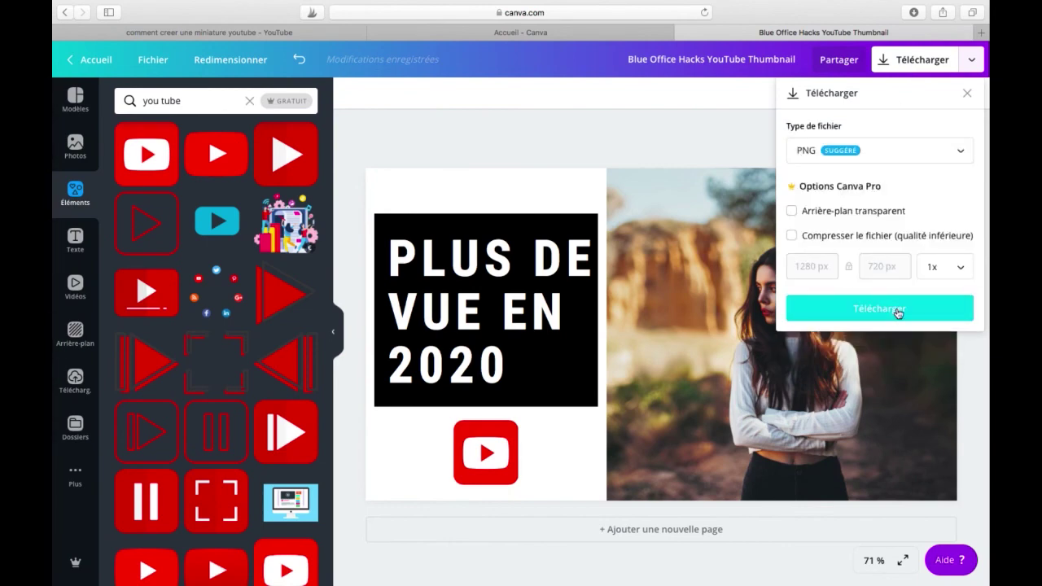
click(729, 139)
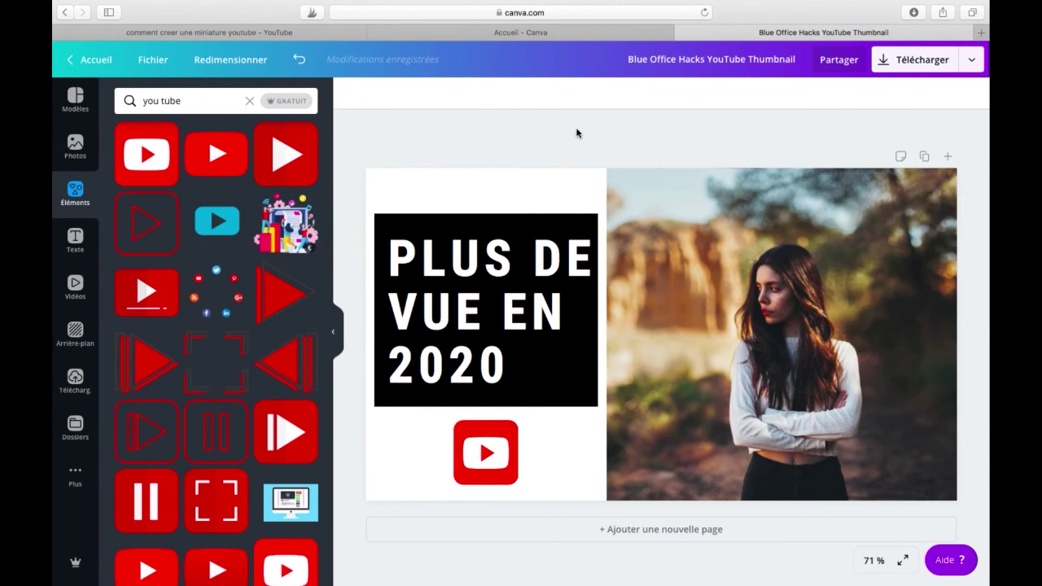
- Switch to YouTube, open your own channel's customization page and go to its video manager in YouTube Studio
click(324, 32)
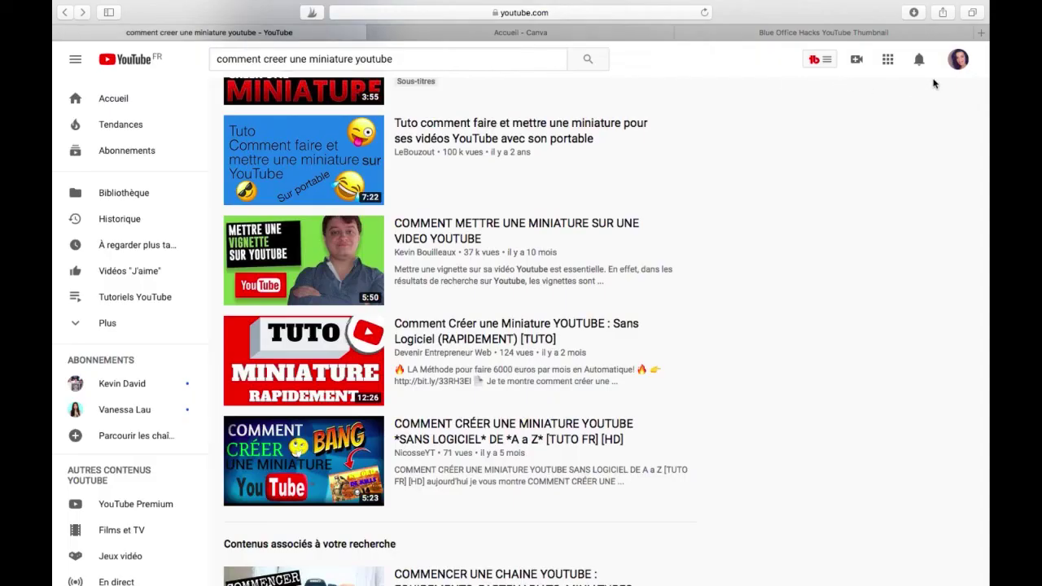
click(961, 72)
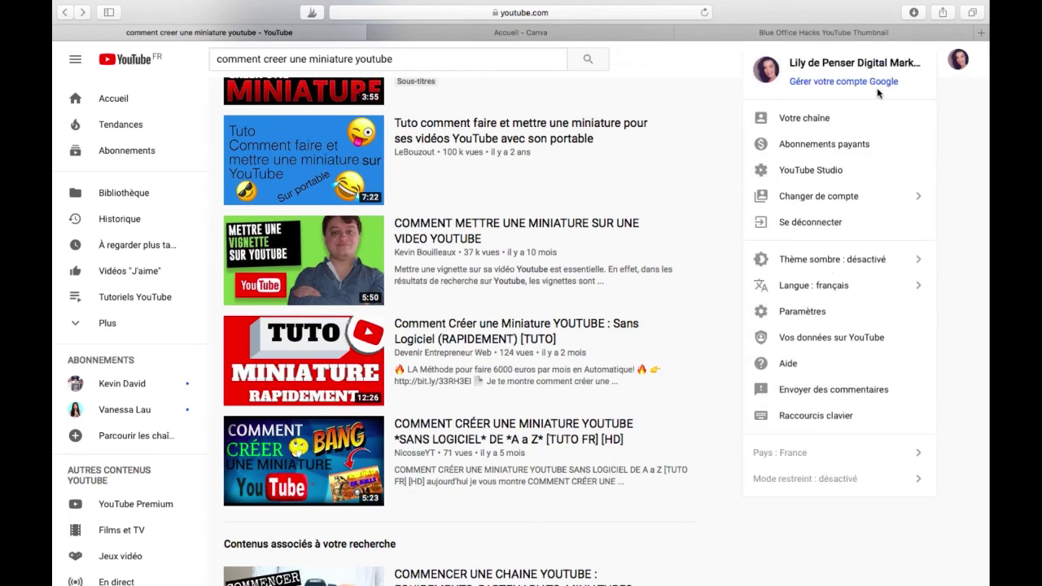
click(829, 118)
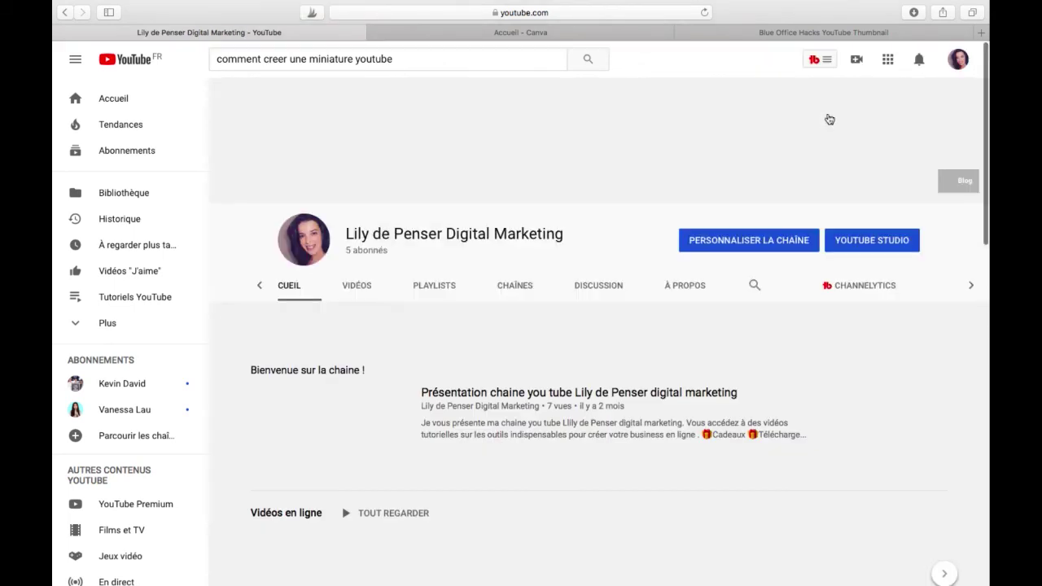
click(746, 241)
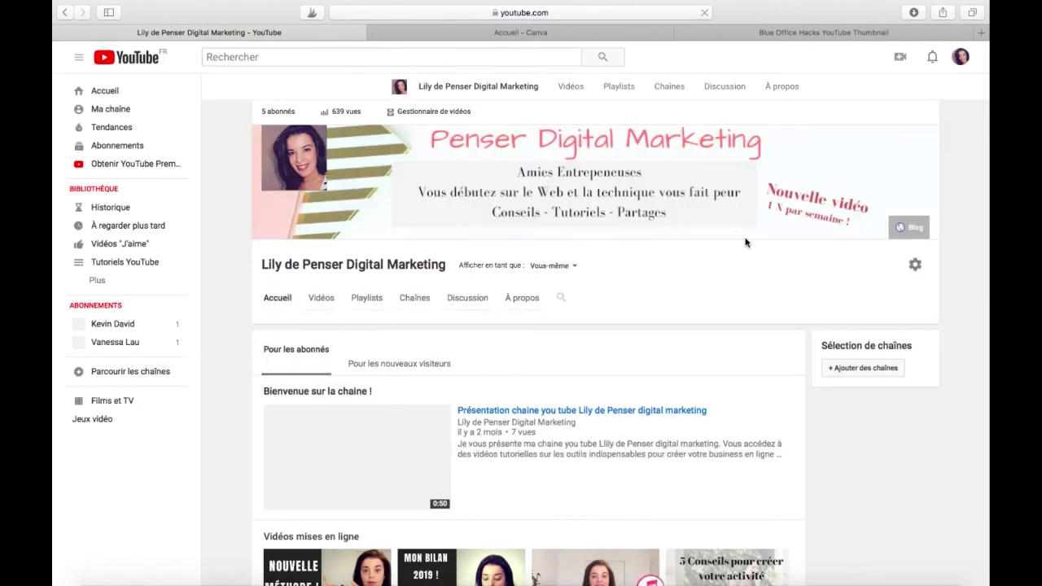
click(443, 92)
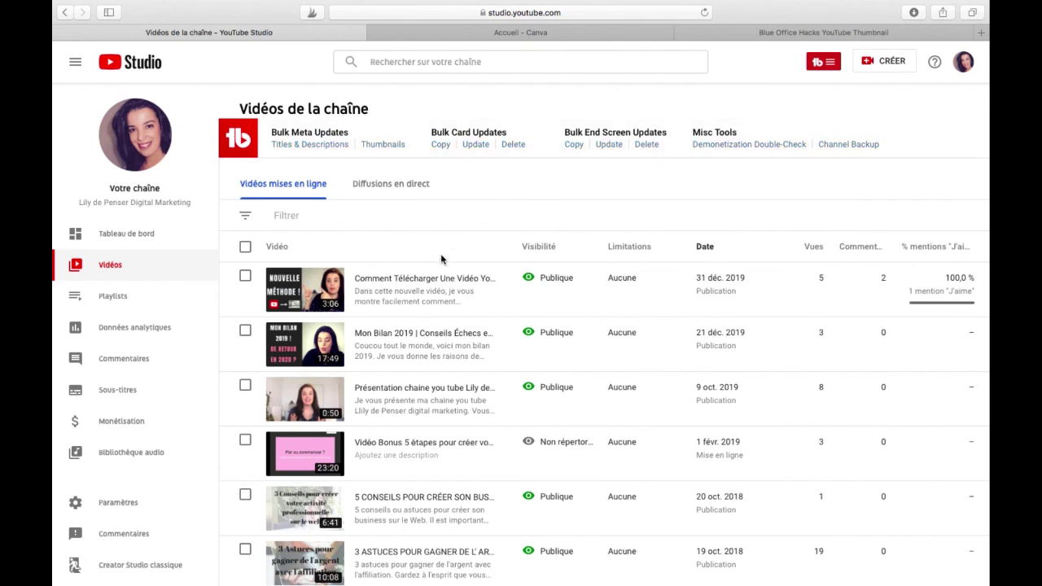
- Open the details of the video "Comment Télécharger Une Vidéo You Tube" and show the options of its current custom thumbnail
mouse_move(448, 280)
click(373, 291)
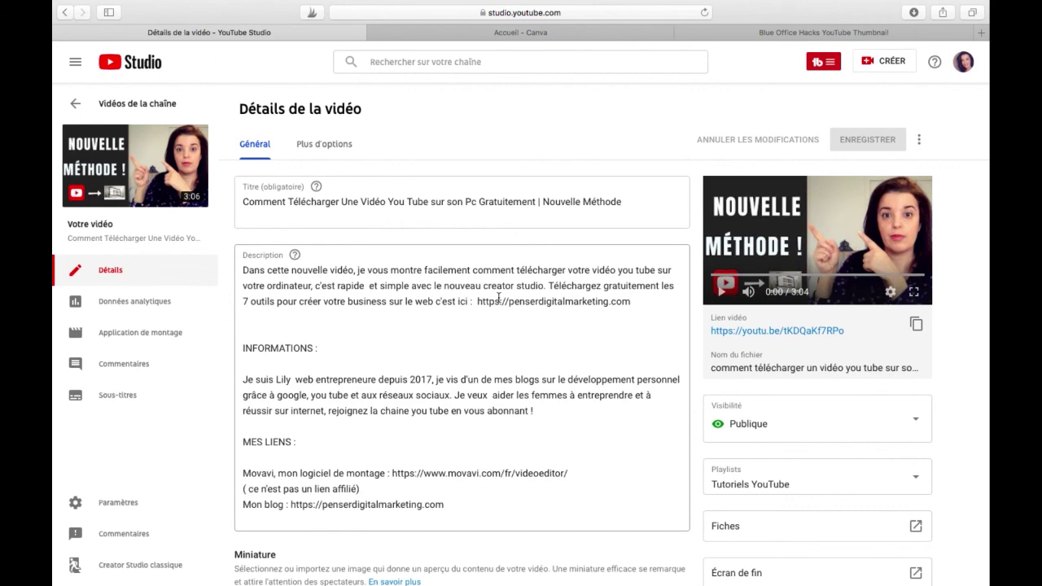
scroll(499, 297, down, 10)
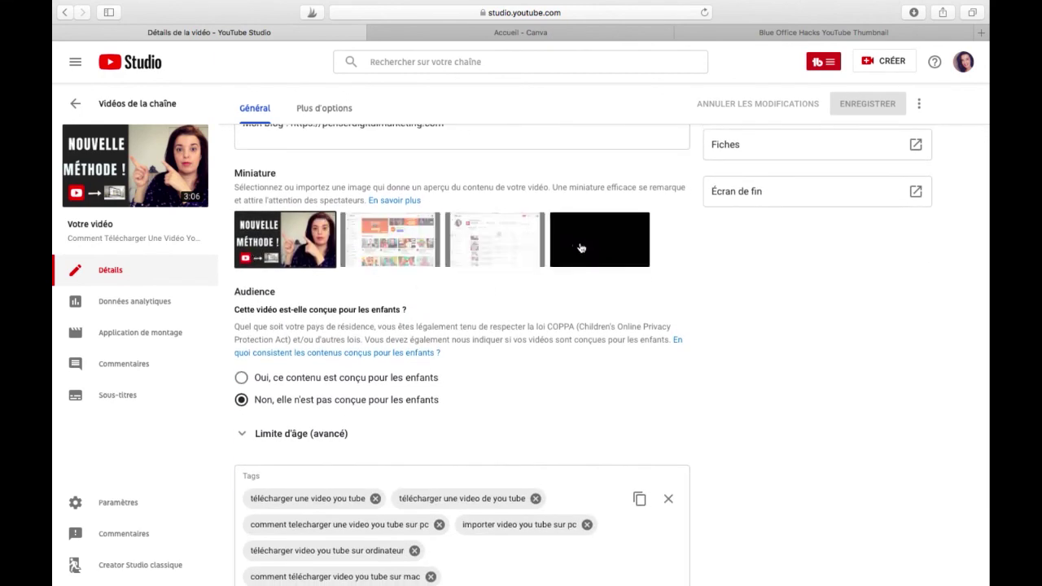
click(326, 227)
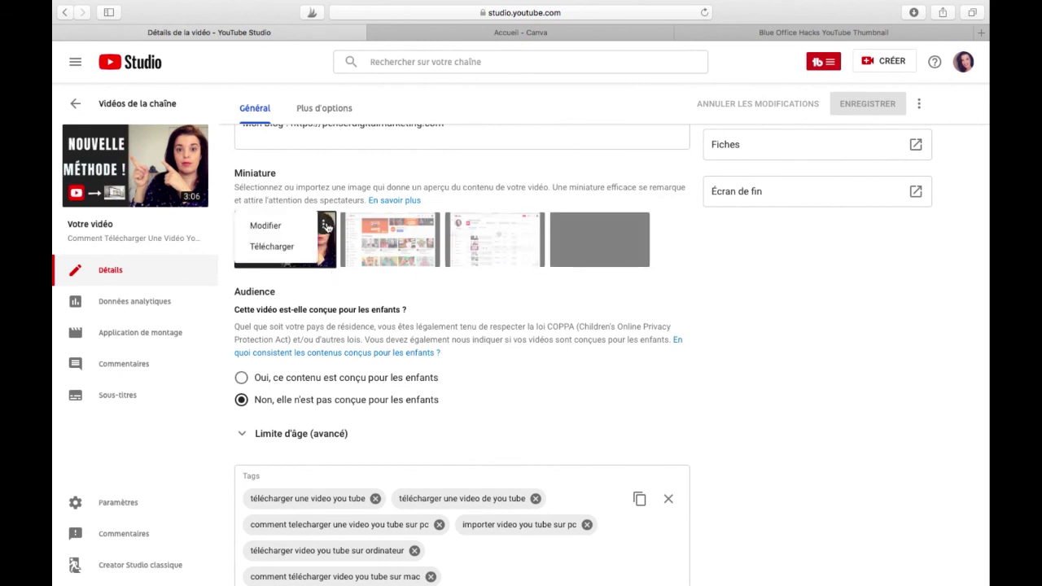